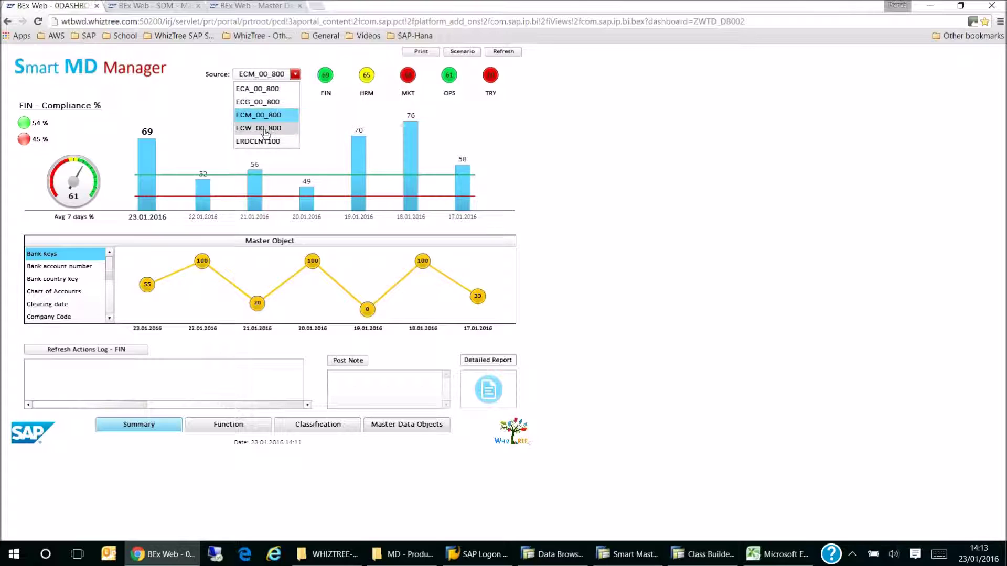
# - Switch the dashboard's source system to ECW_00_800 and finally to ECG_00_800
pyautogui.click(264, 127)
pyautogui.click(296, 74)
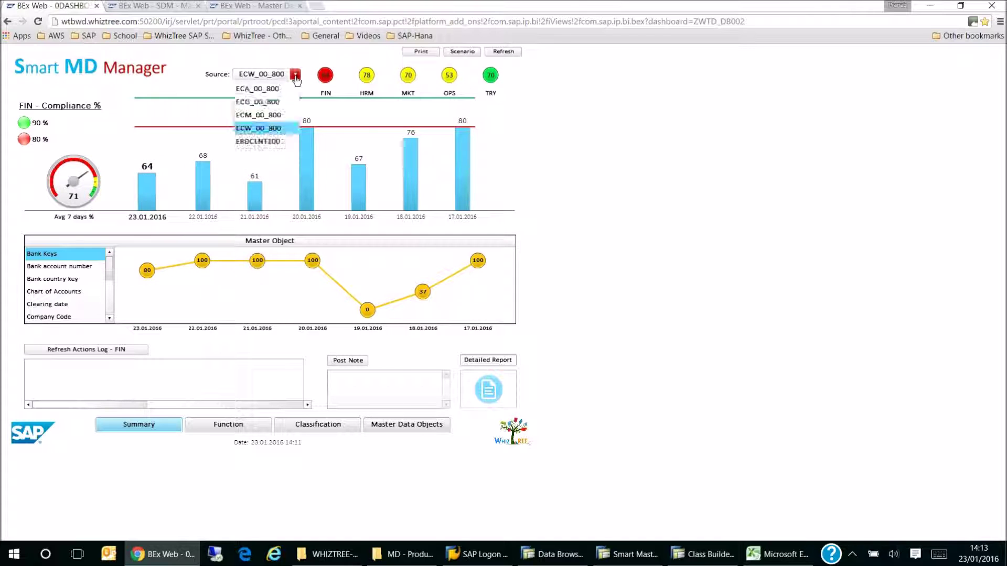
pyautogui.click(279, 101)
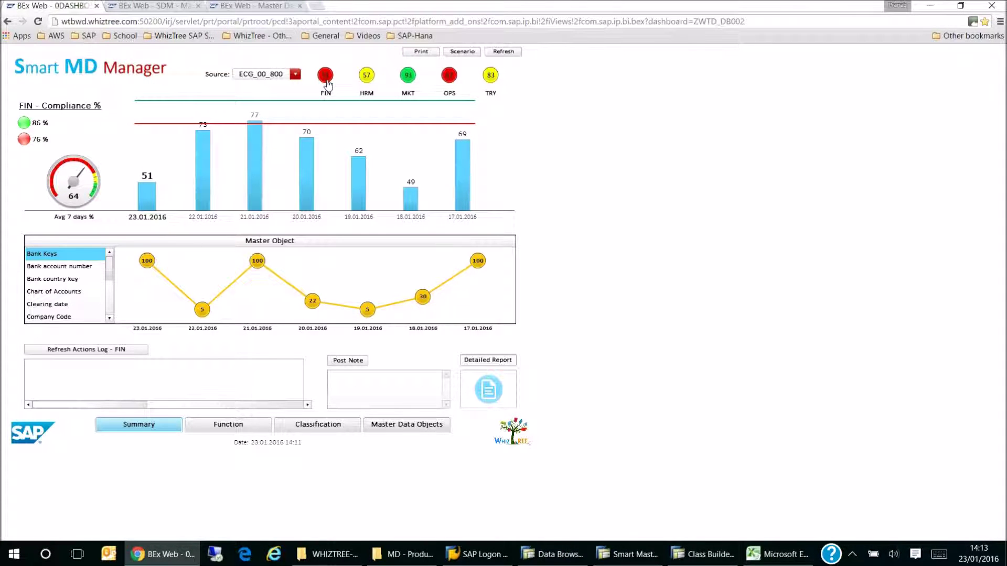
# - Review the summary compliance charts for the HRM, MKT, OPS and TRY functions in turn
pyautogui.click(367, 77)
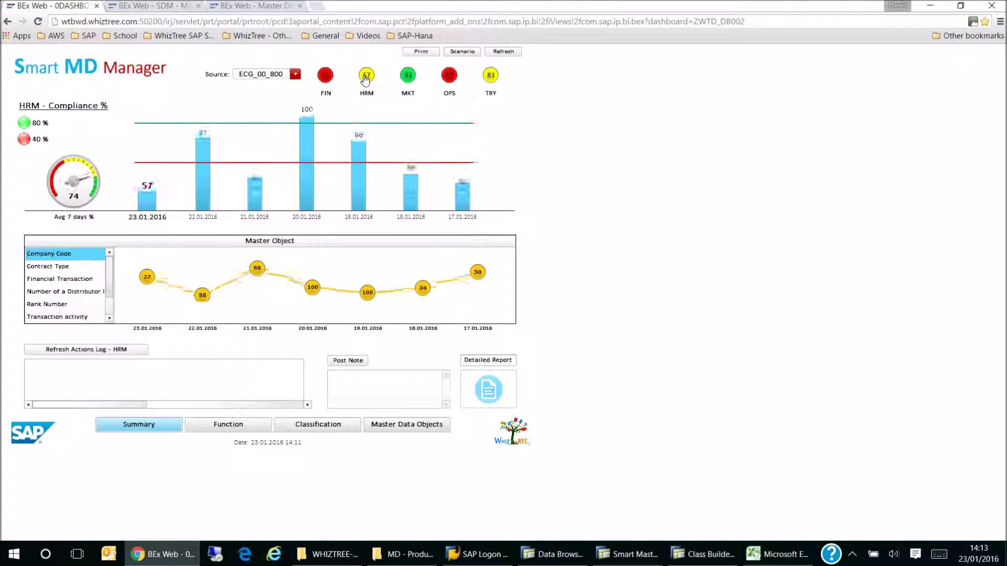
pyautogui.click(407, 78)
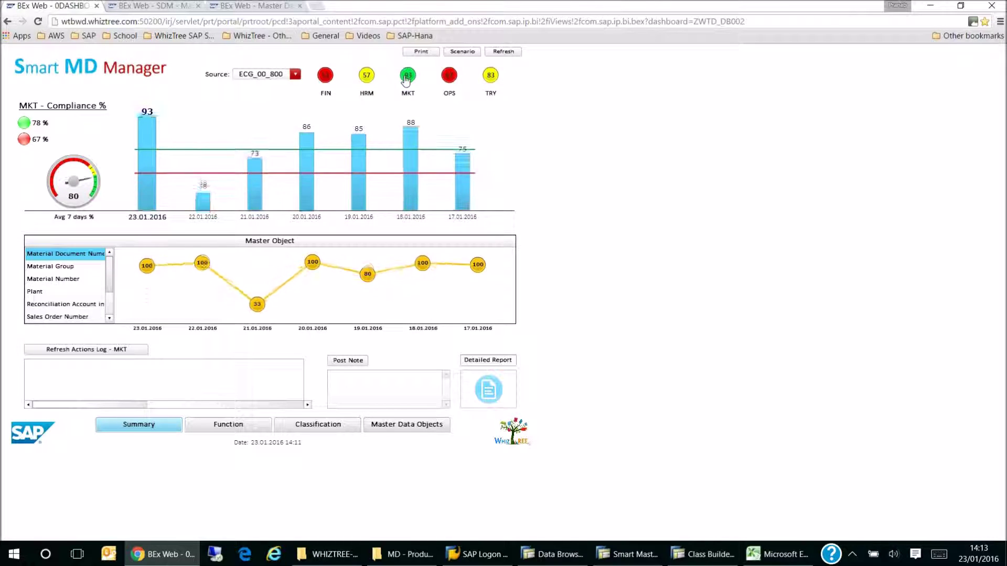
pyautogui.click(449, 79)
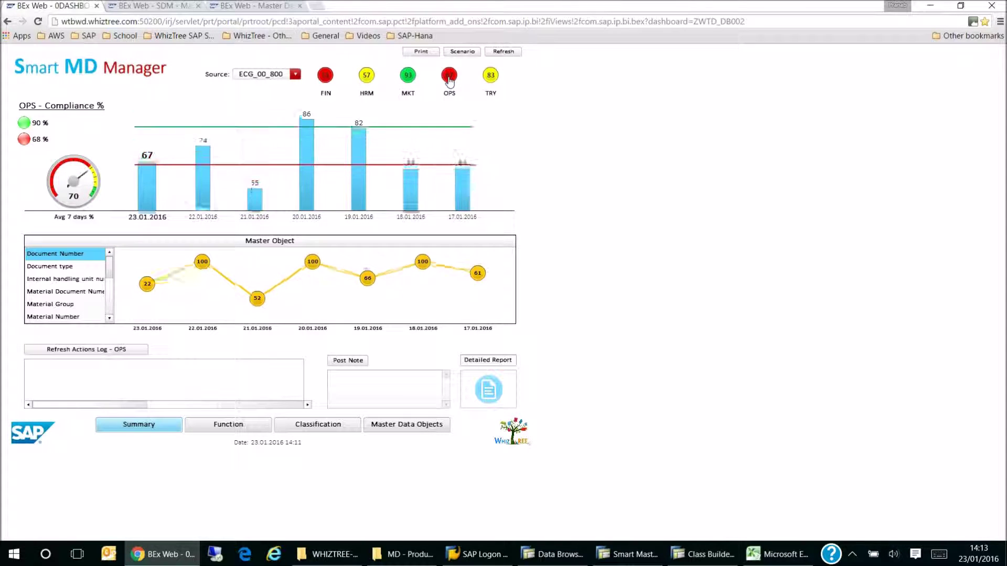
pyautogui.click(490, 78)
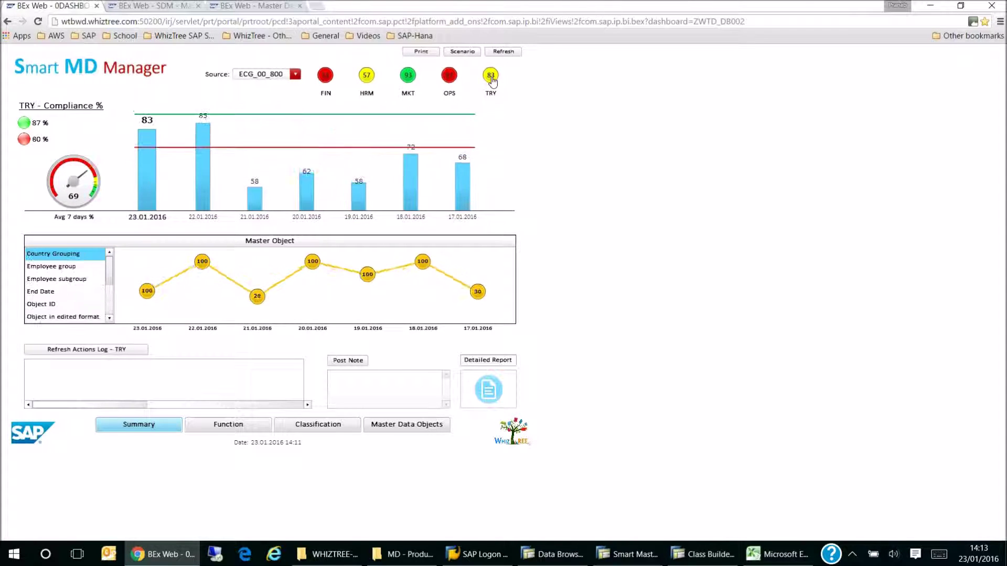
# - Examine the MKT compliance trends for the master objects Material Group, Material Number and Plant
pyautogui.click(410, 77)
pyautogui.click(47, 265)
pyautogui.click(43, 279)
pyautogui.click(42, 292)
# - Show the OPS summary and view the compliance trends for Material Group and Material Number
pyautogui.click(449, 76)
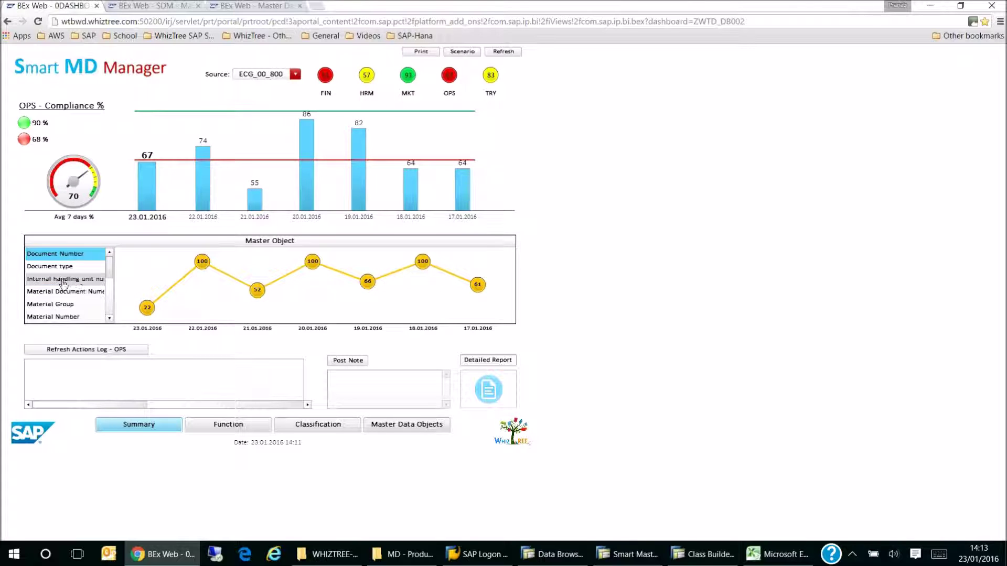
pyautogui.click(57, 305)
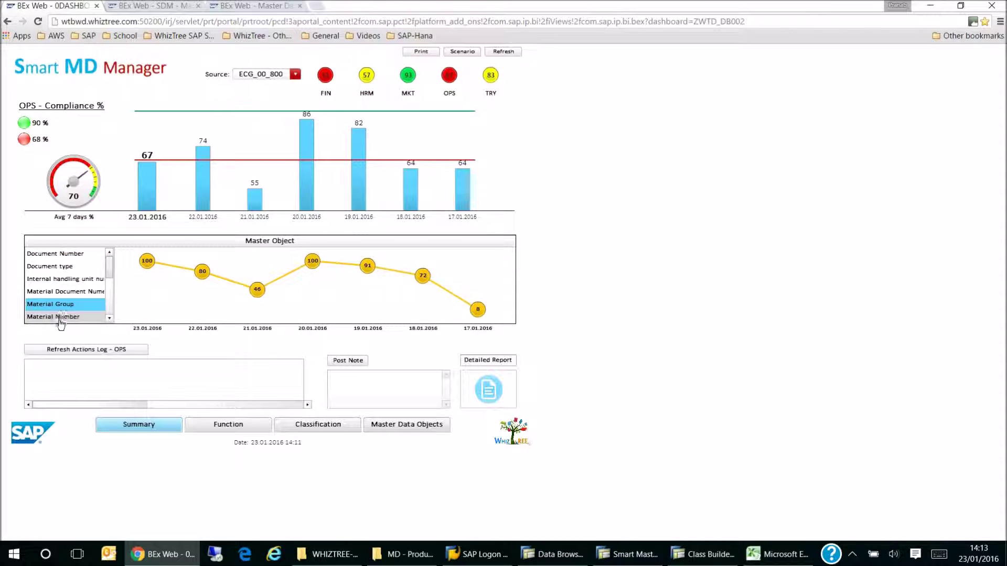
pyautogui.click(59, 318)
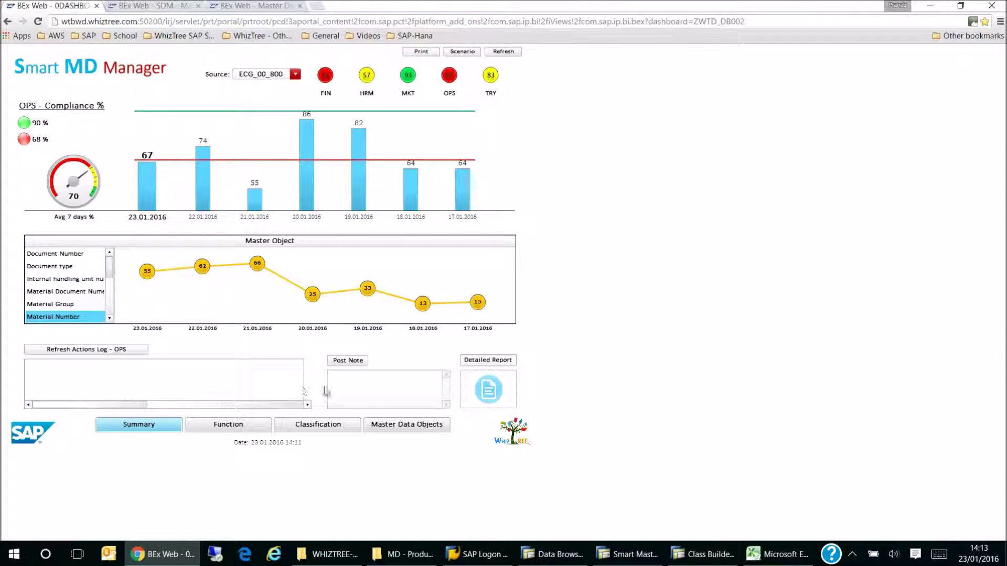
# - Post the note "Material Master compliance low. Support is working on it." for OPS and refresh its actions log
pyautogui.click(339, 385)
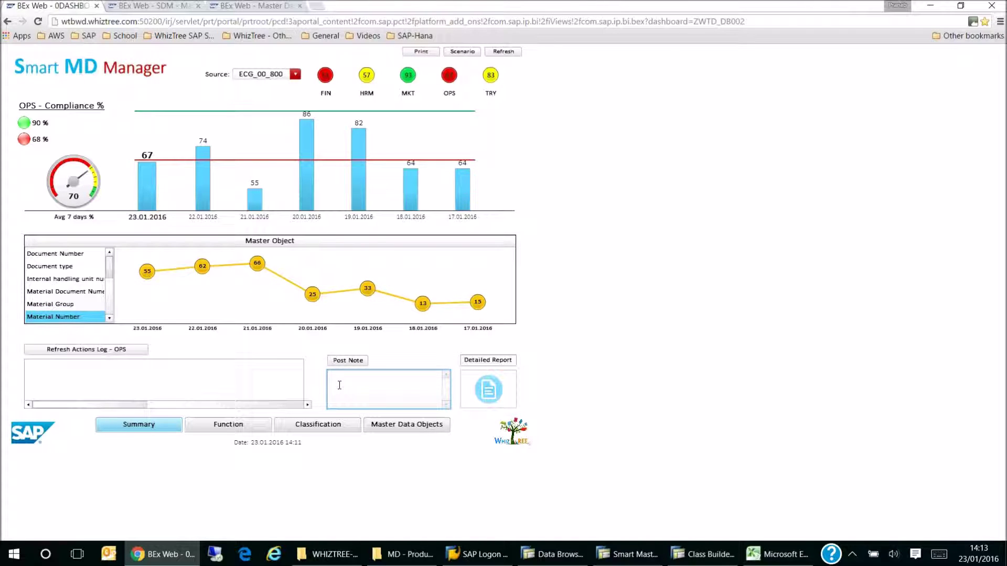
pyautogui.write('Mater')
pyautogui.write('ial Master compl')
pyautogui.write('iance low. Support is wo')
pyautogui.write('rking on it.')
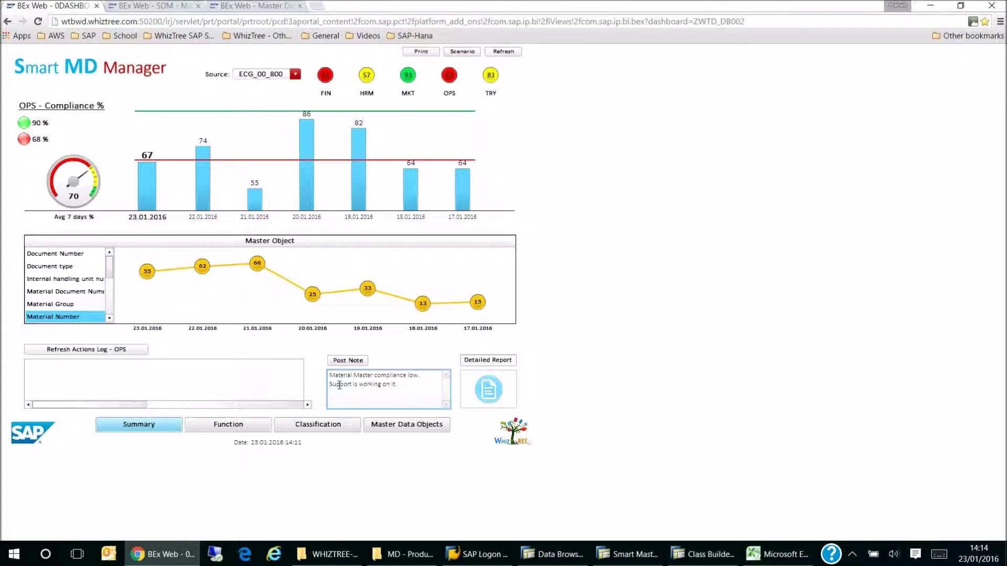
pyautogui.click(348, 361)
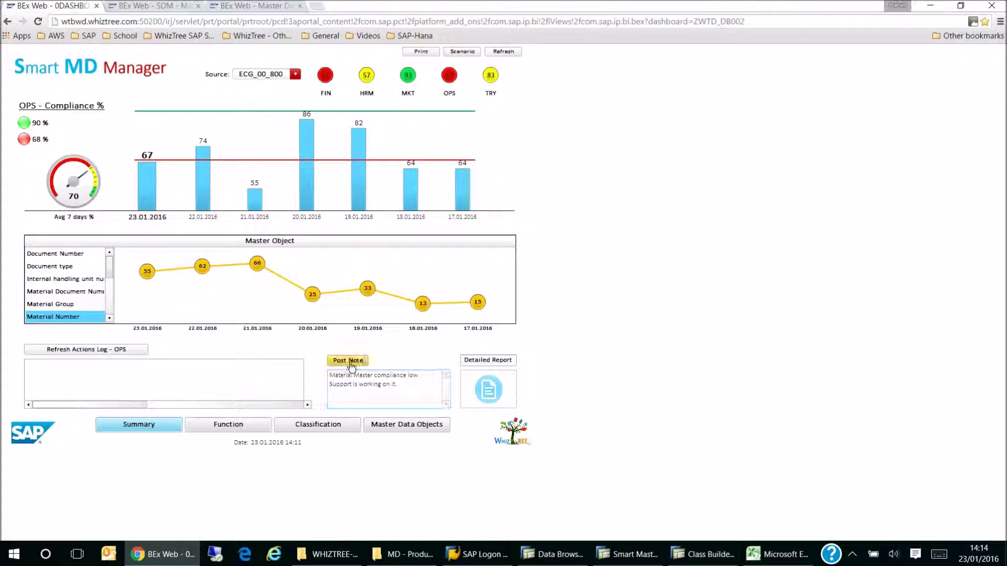
pyautogui.click(113, 351)
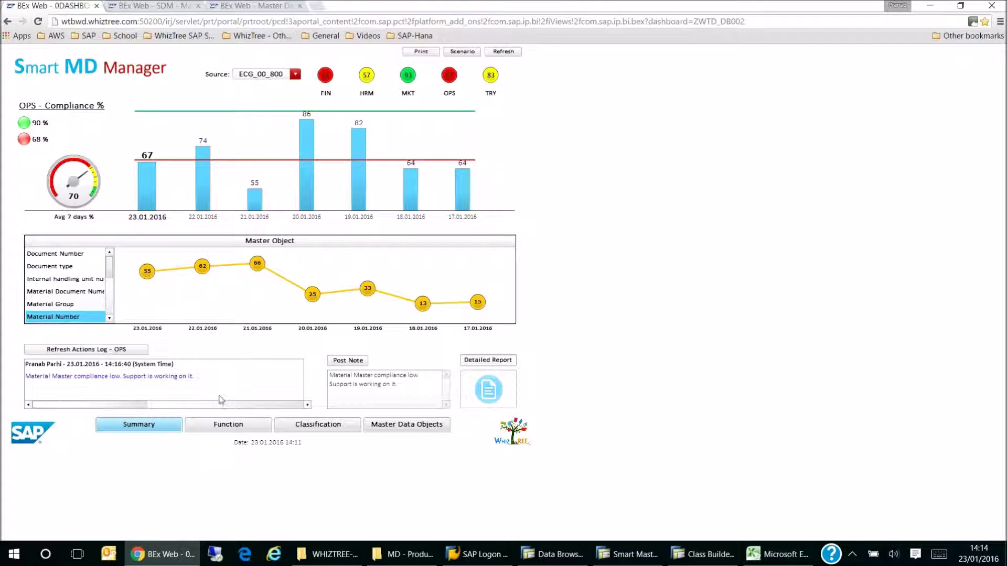
# - View the OPS historical compliance at function level for weeks 02.2016 and 01.2016
pyautogui.click(245, 430)
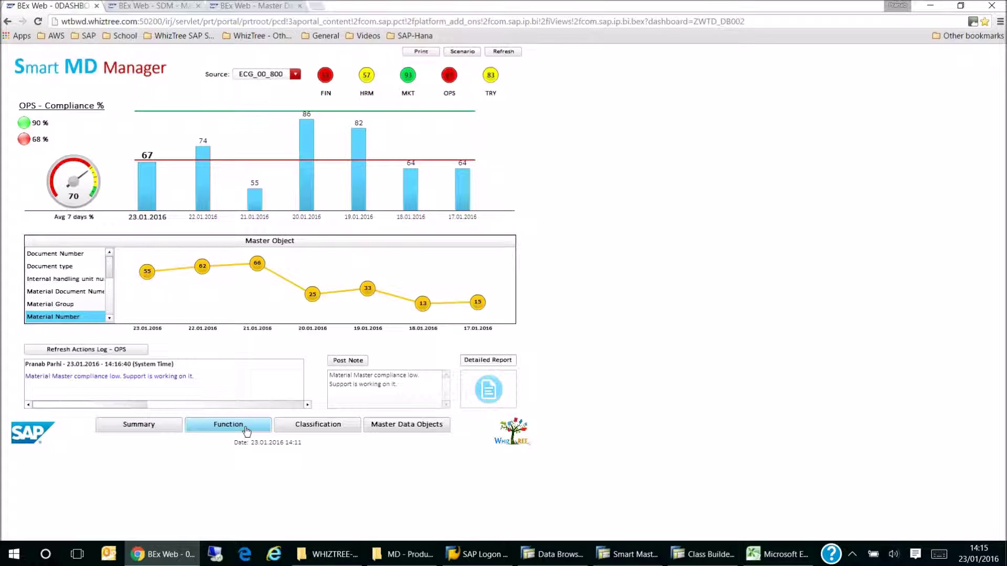
pyautogui.click(246, 428)
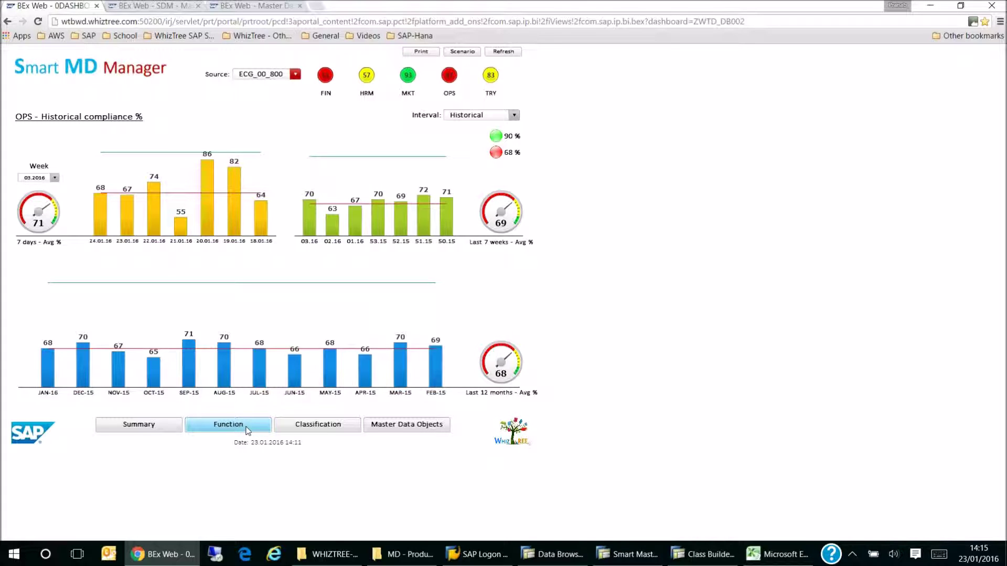
pyautogui.click(54, 178)
pyautogui.click(34, 201)
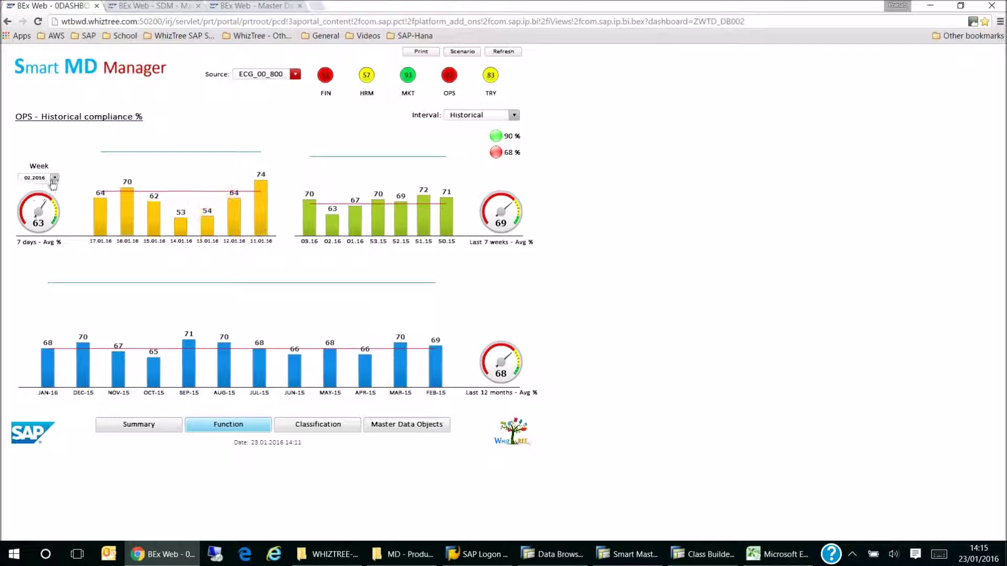
pyautogui.click(54, 179)
pyautogui.click(36, 211)
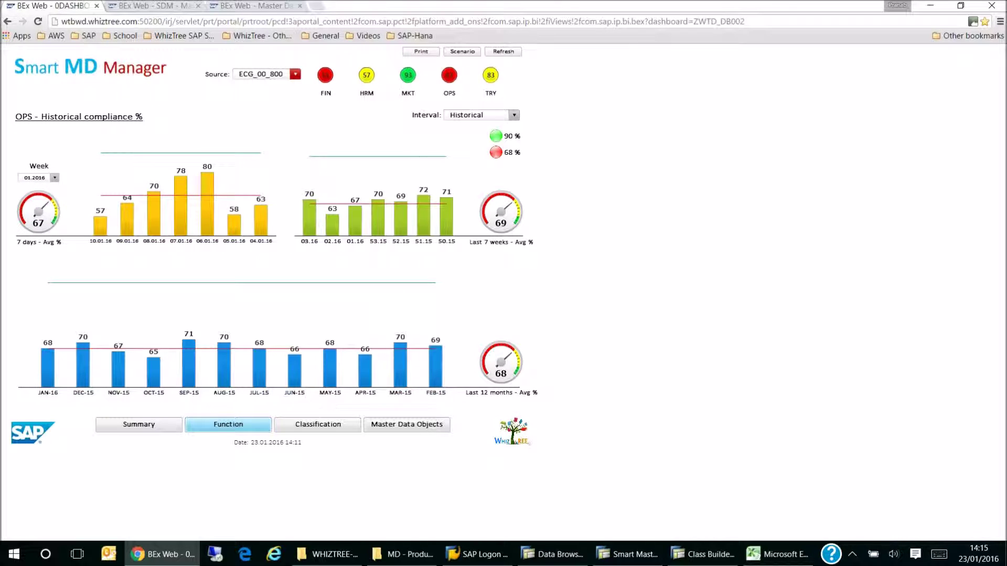
# - View the OPS historical failed data by classification for weeks 02.2016 and 01.2016
pyautogui.click(305, 427)
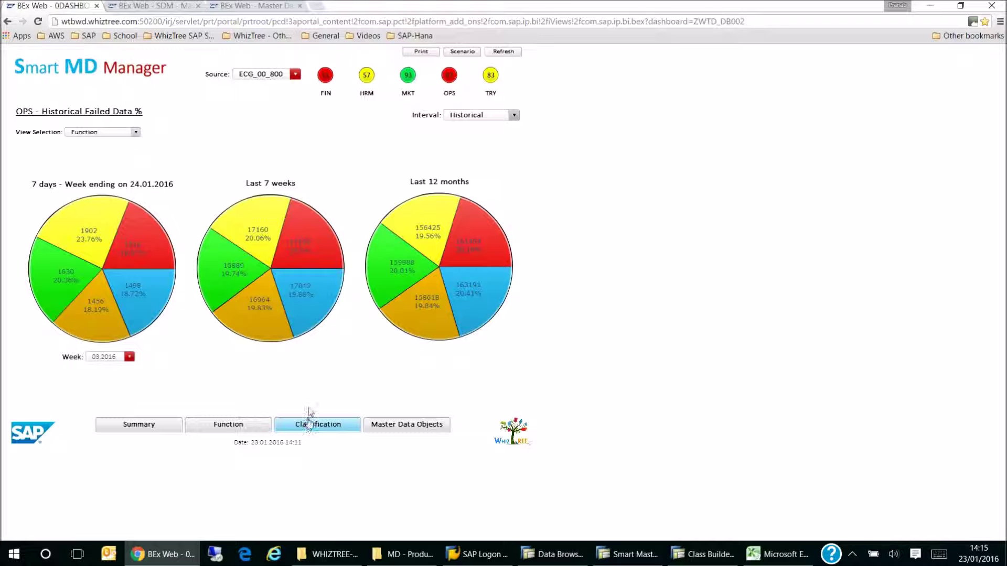
pyautogui.moveTo(302, 258)
pyautogui.click(129, 357)
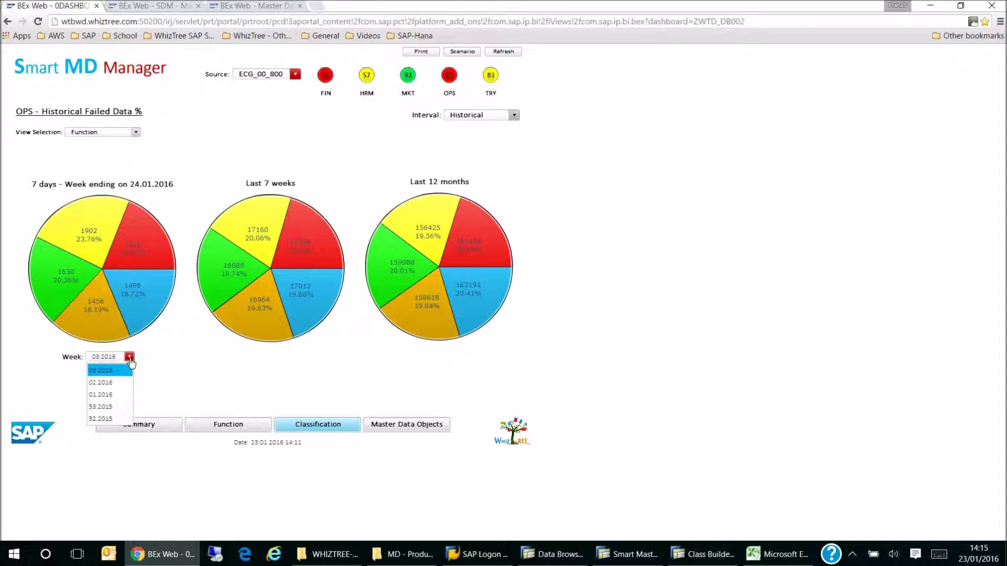
pyautogui.click(116, 382)
pyautogui.click(129, 357)
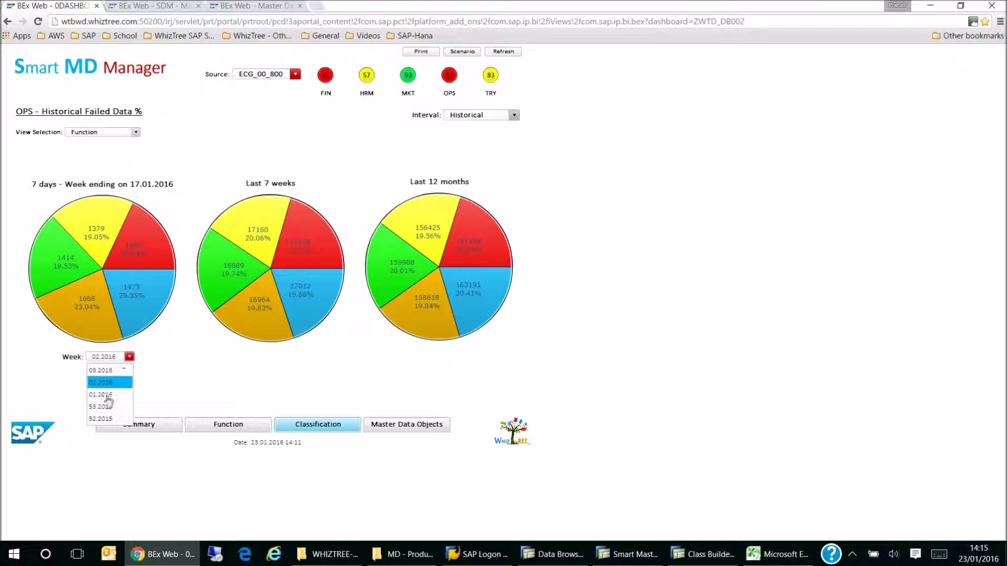
pyautogui.click(105, 395)
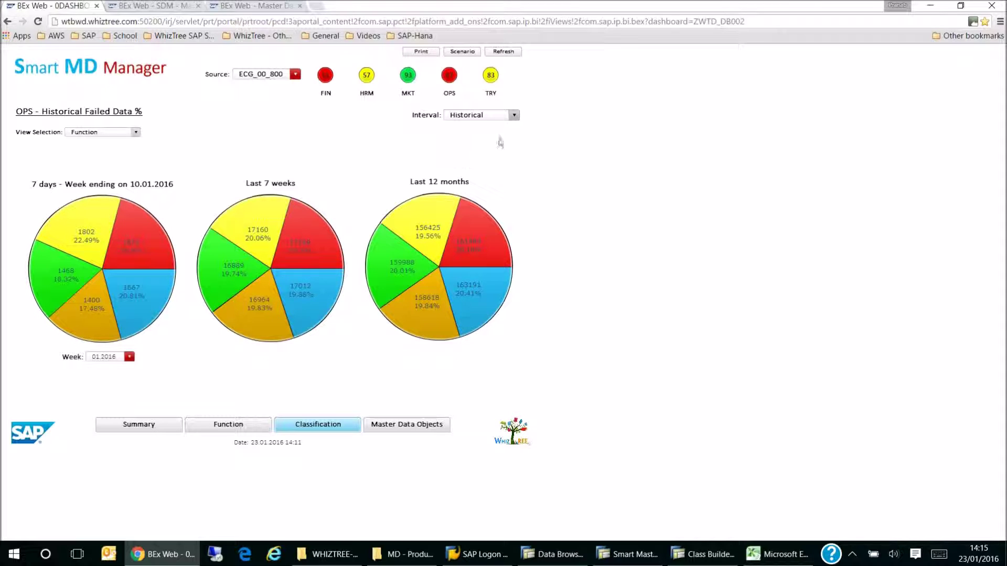
# - Set the failed-data classification to the Current interval and break it down by Master Object
pyautogui.click(514, 116)
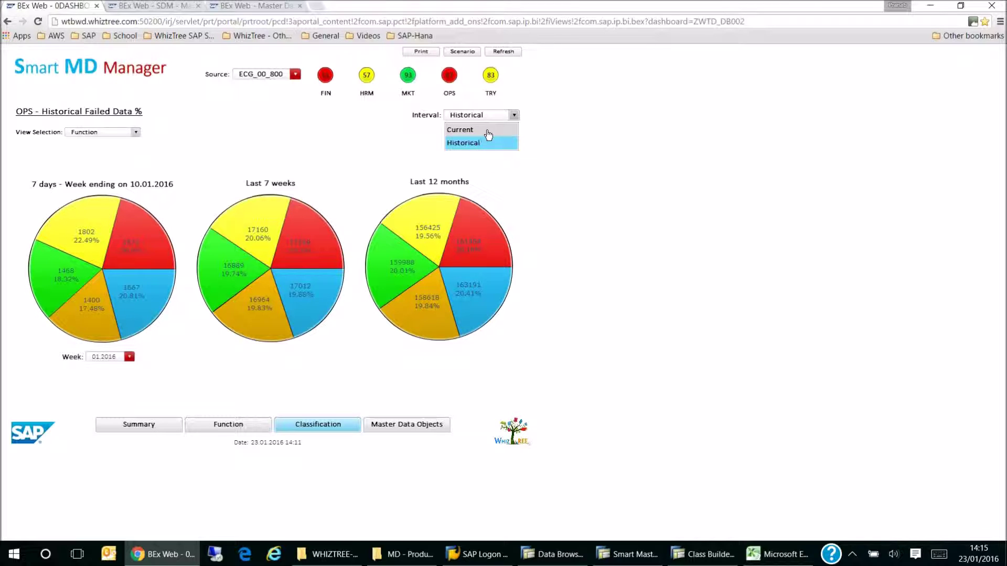
pyautogui.click(490, 131)
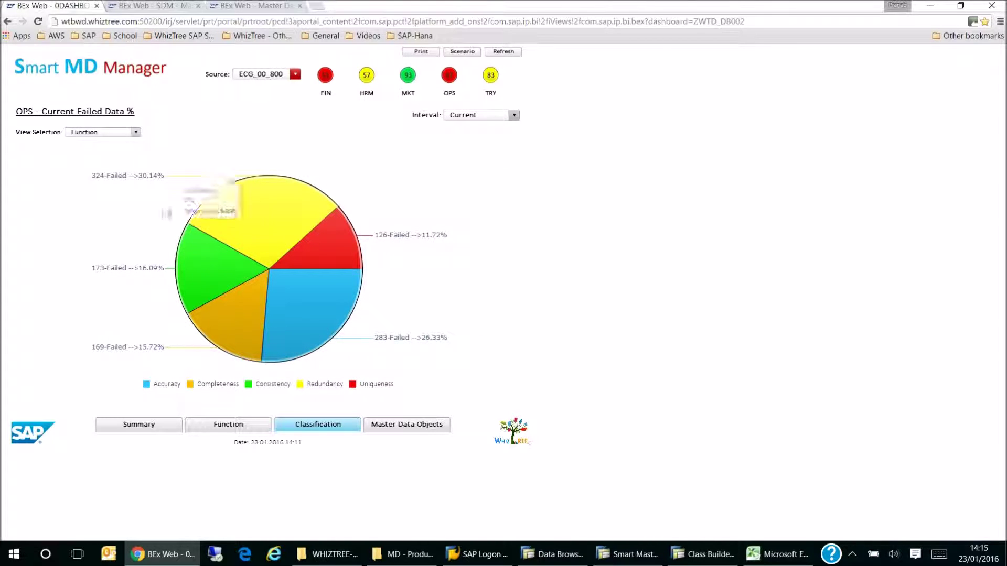
pyautogui.click(138, 133)
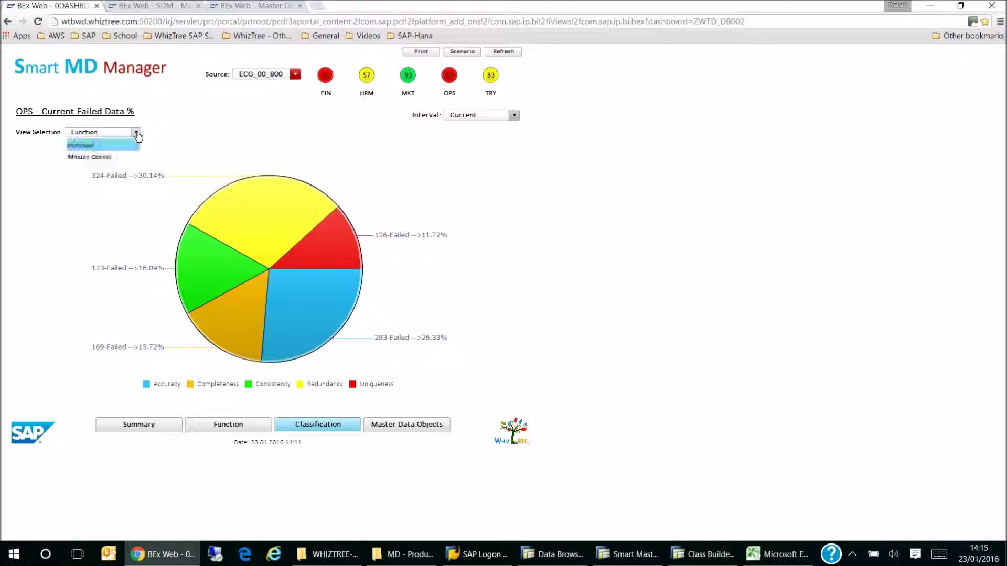
pyautogui.click(130, 155)
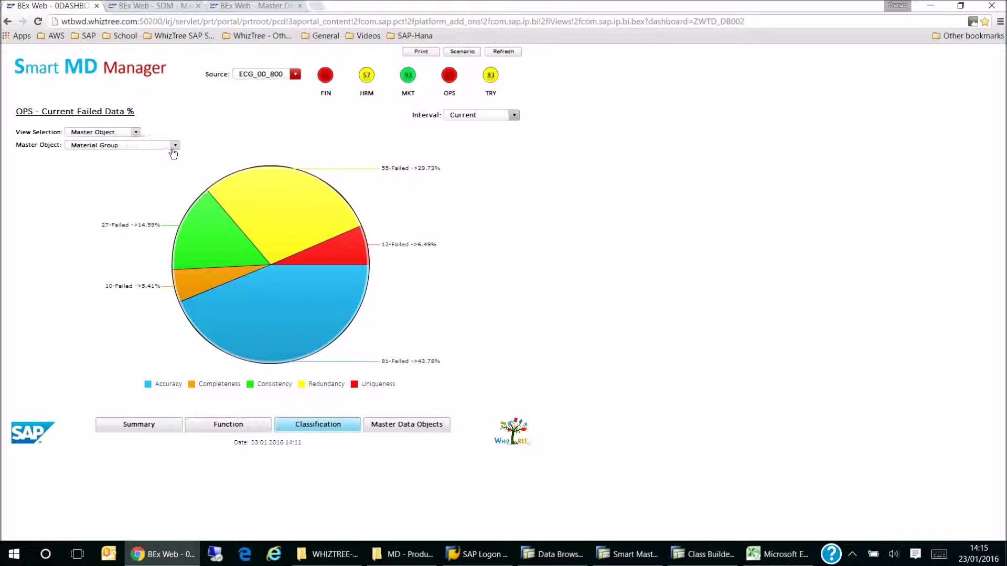
# - Examine the current failed data for the master objects Material Number and Vendor Number
pyautogui.click(176, 146)
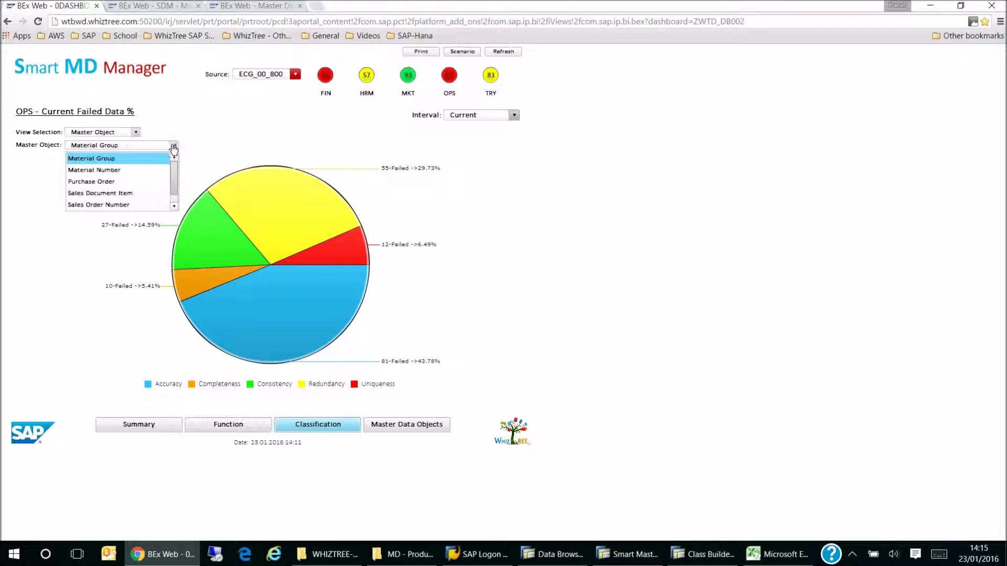
pyautogui.click(134, 174)
pyautogui.click(176, 146)
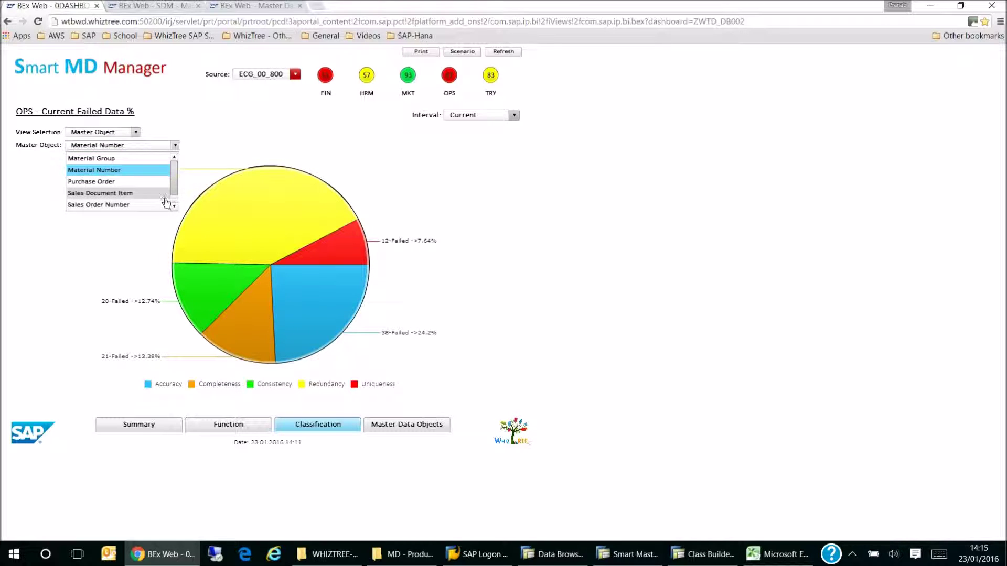
pyautogui.scroll(-1, 149, 204)
pyautogui.click(131, 204)
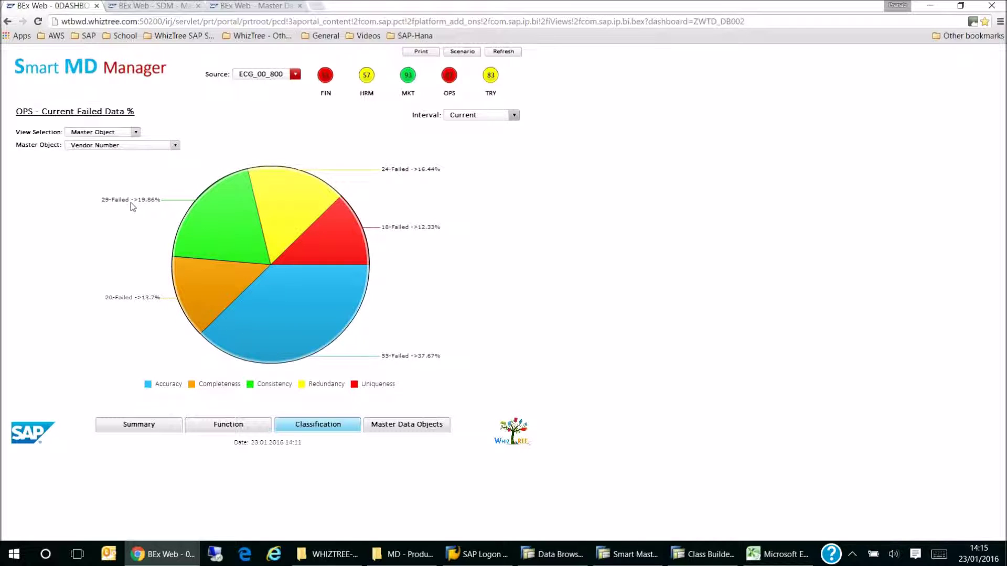
# - Return the interval to Historical and view the failed data for Material Number and Material Group
pyautogui.click(513, 115)
pyautogui.click(478, 144)
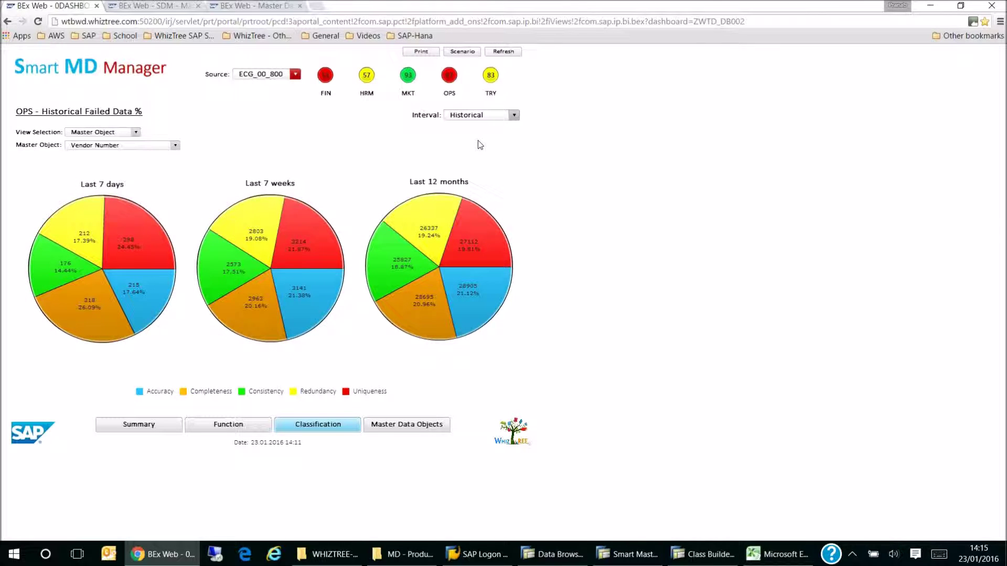
pyautogui.click(173, 146)
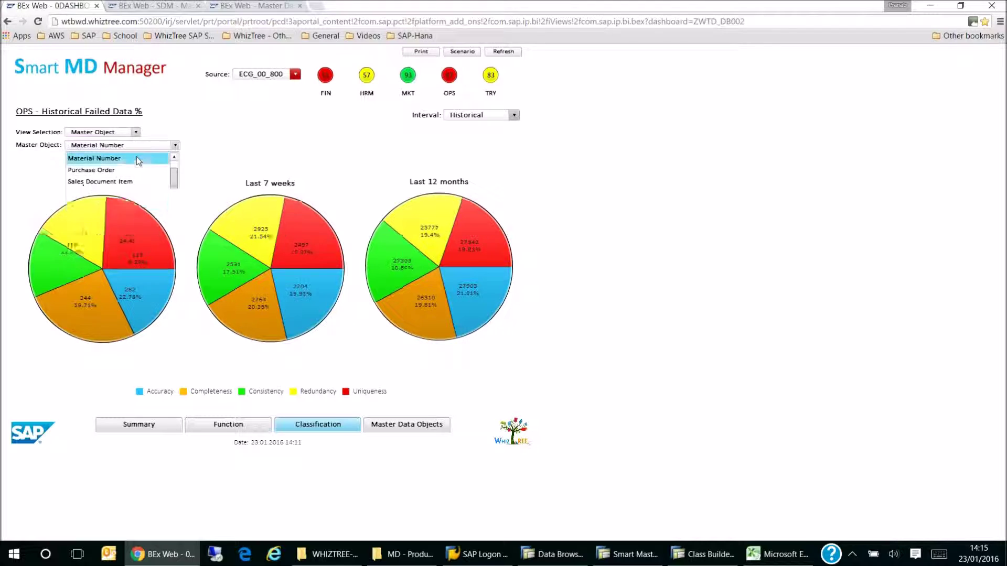
pyautogui.click(136, 157)
pyautogui.click(174, 146)
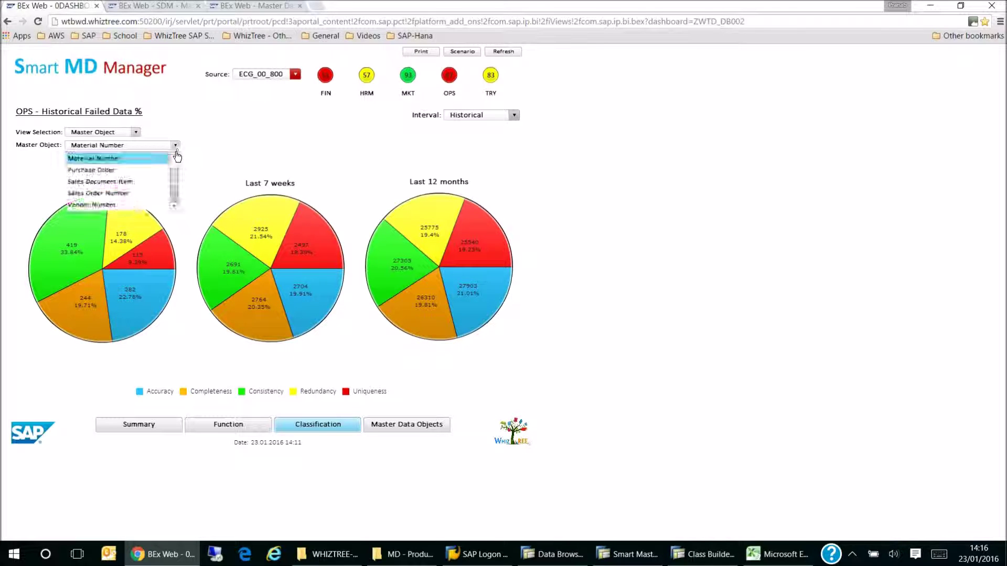
pyautogui.scroll(1, 176, 181)
pyautogui.click(148, 158)
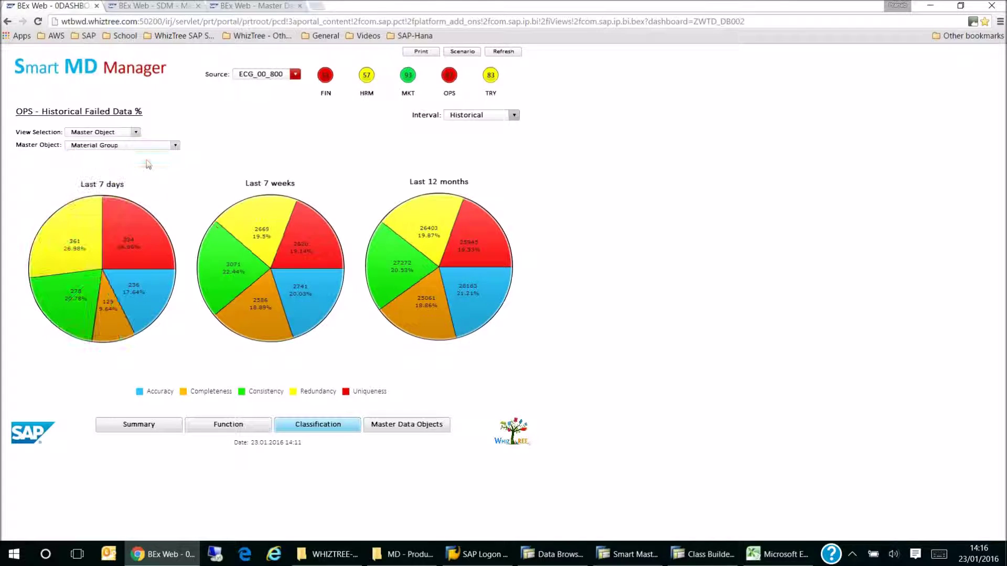
# - View the OPS historical compliance by master data object for Material Group
pyautogui.click(408, 426)
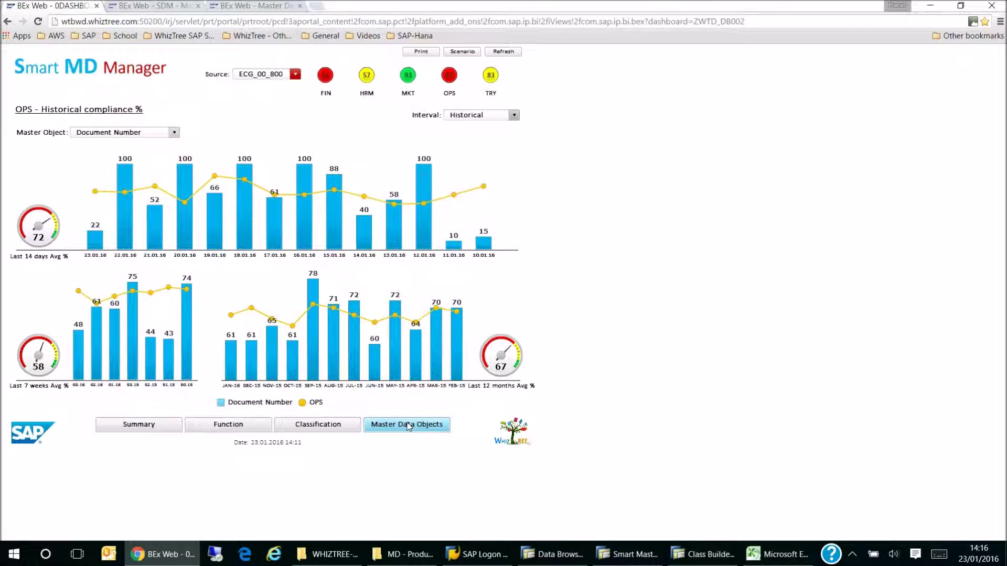
pyautogui.click(175, 134)
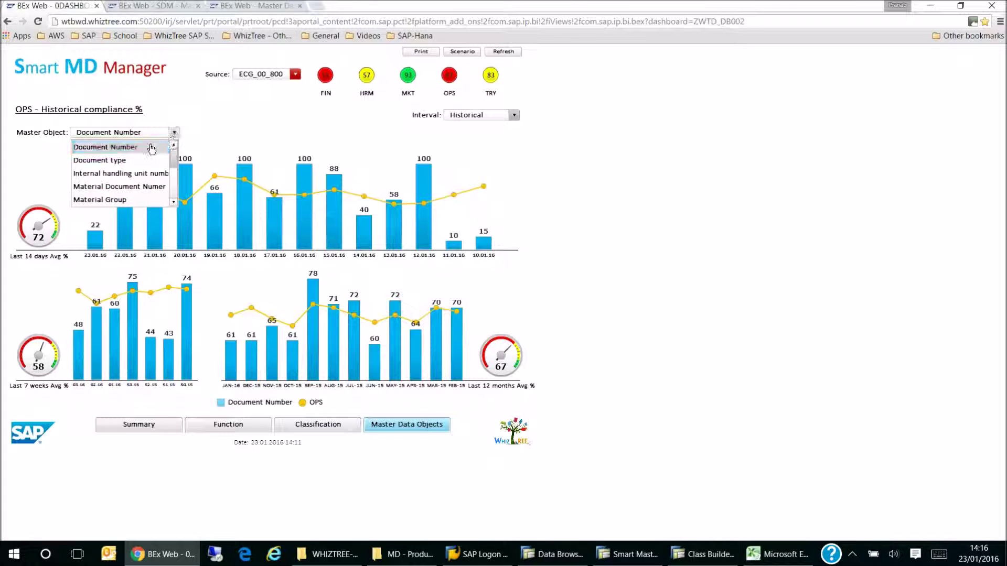
pyautogui.click(120, 199)
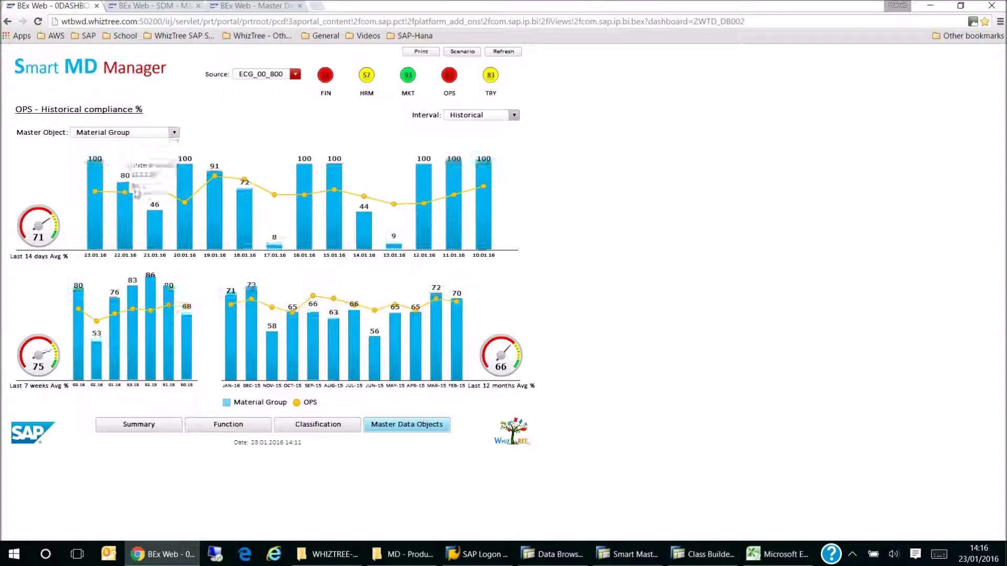
# - View the OPS historical compliance by master data object for Material Number
pyautogui.click(175, 133)
pyautogui.moveTo(172, 163); pyautogui.dragTo(177, 180)
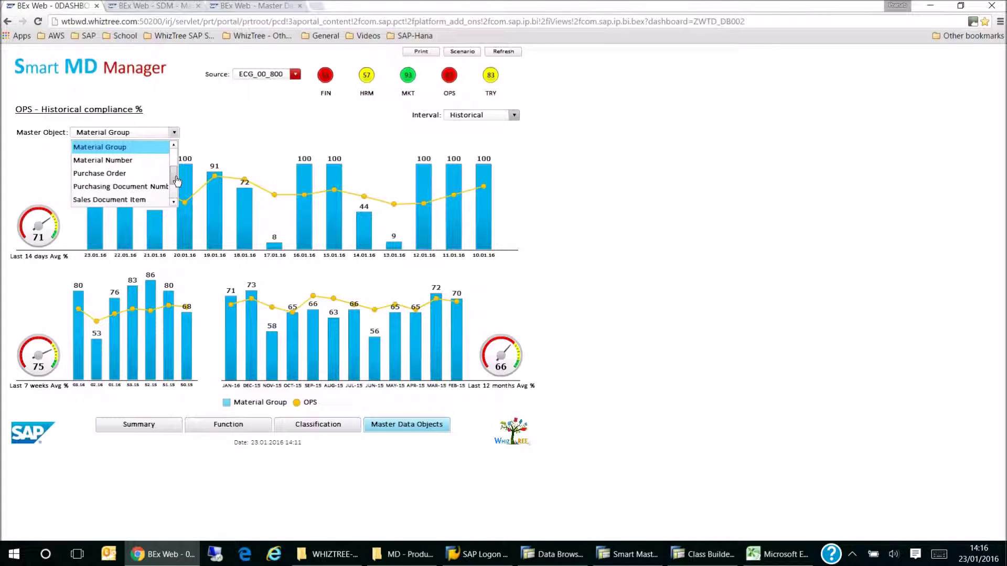
pyautogui.click(130, 160)
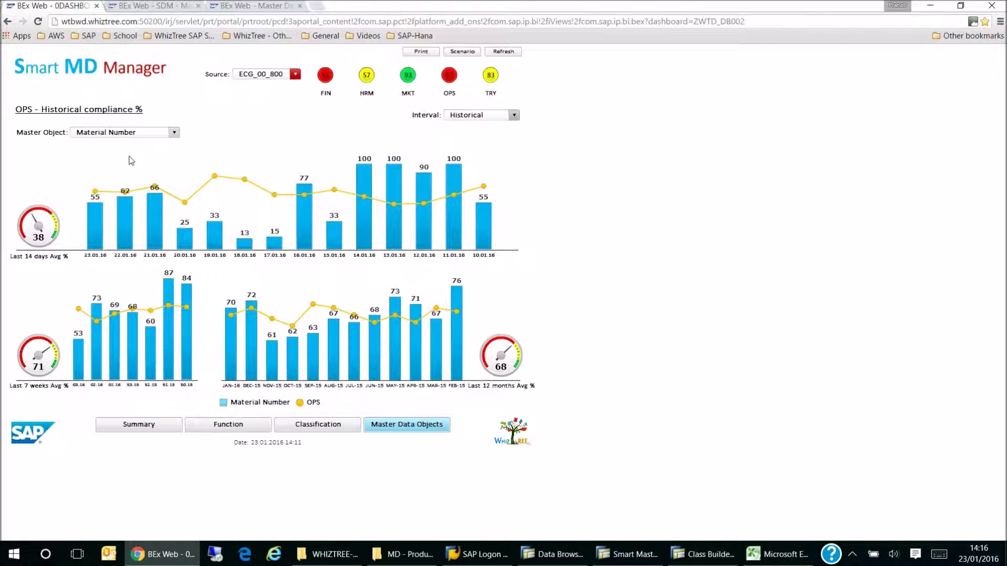
# - Run the detailed report from the OPS summary for schedule dates 01.05.2015 - 10.05.2015 and break it down by Rule Fail Message before Calendar Day
pyautogui.click(139, 425)
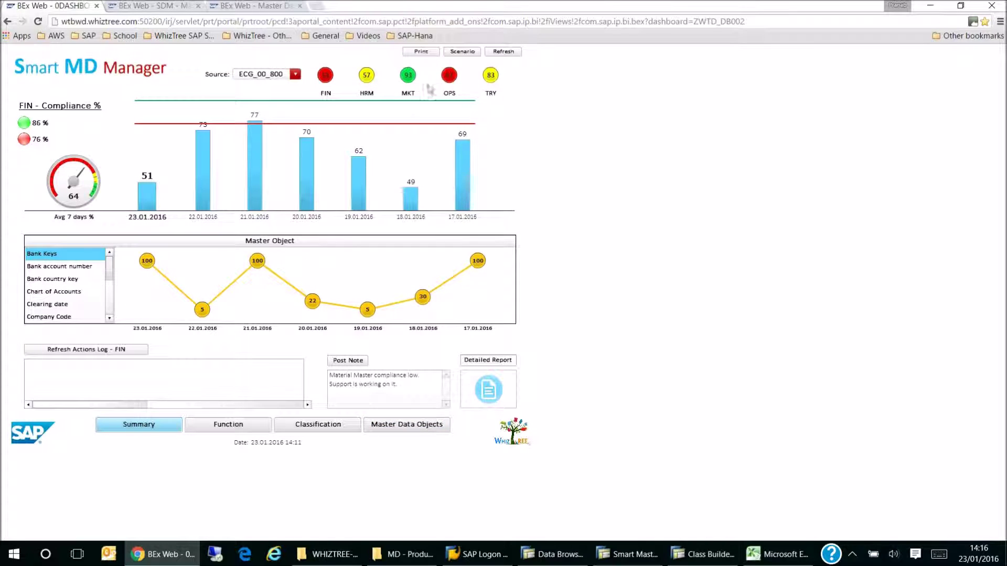
pyautogui.click(449, 76)
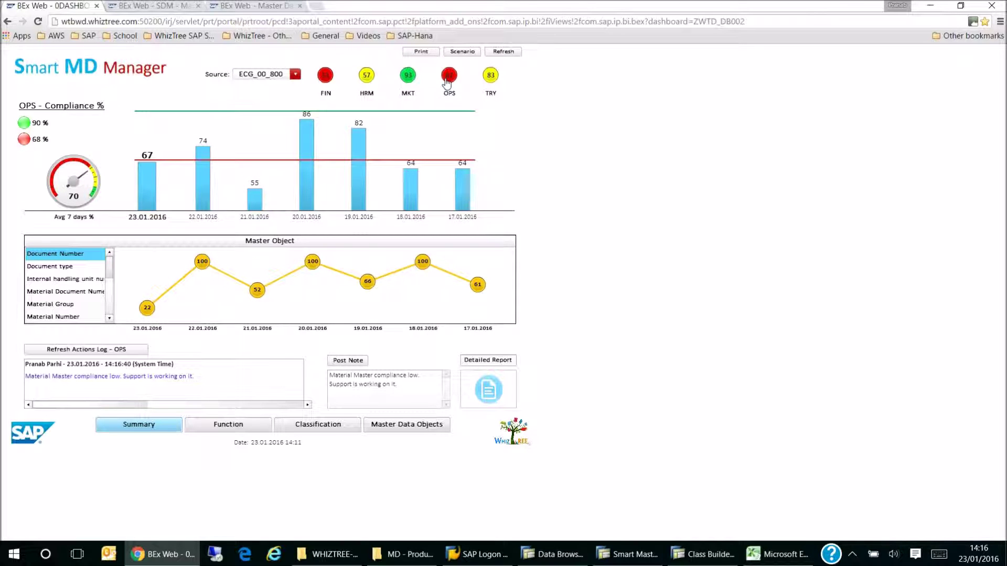
pyautogui.click(494, 400)
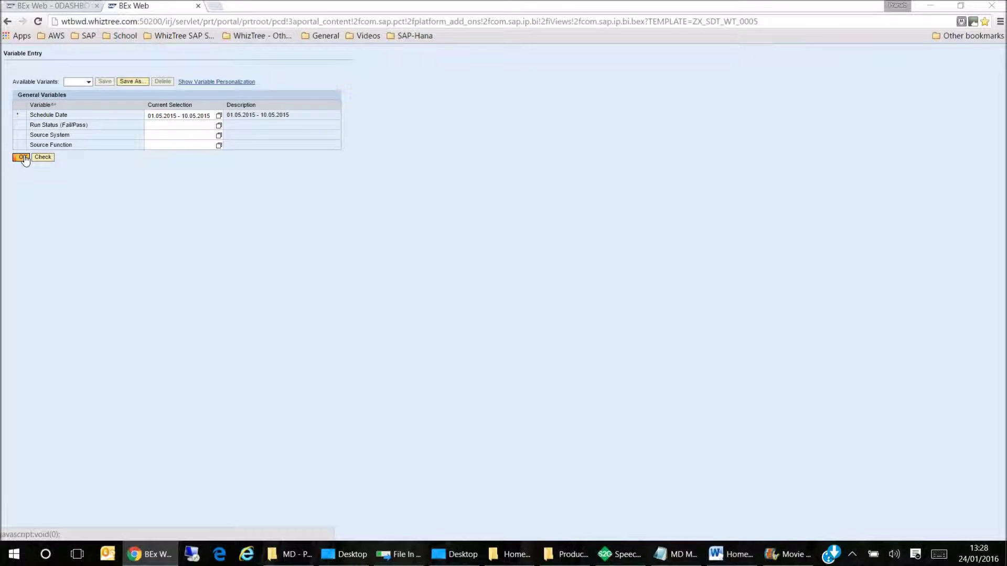
pyautogui.click(23, 157)
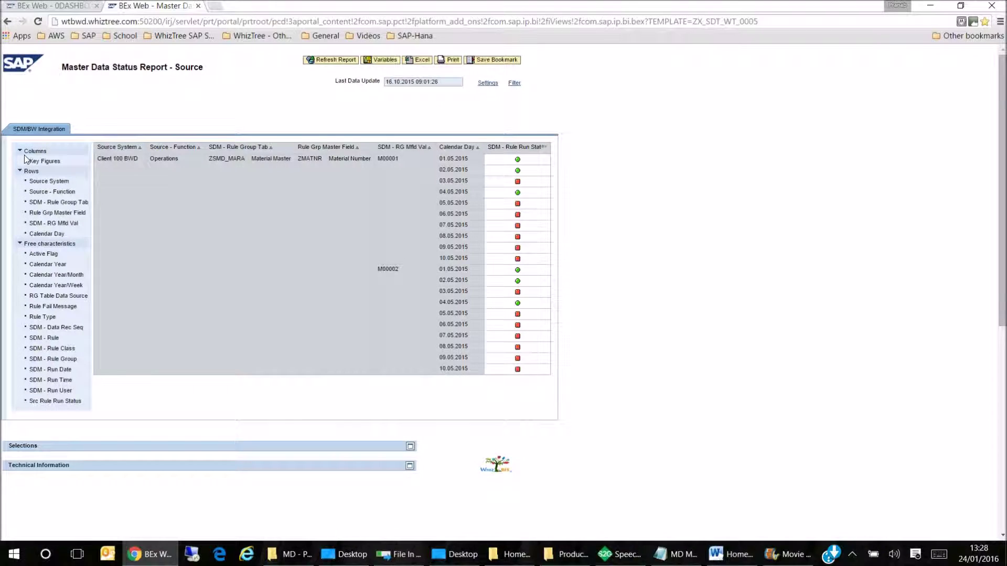
pyautogui.moveTo(52, 307)
pyautogui.mouseDown()
pyautogui.moveTo(112, 298)
pyautogui.moveTo(380, 382)
pyautogui.moveTo(410, 237)
pyautogui.moveTo(441, 218)
pyautogui.moveTo(437, 209)
pyautogui.mouseUp()
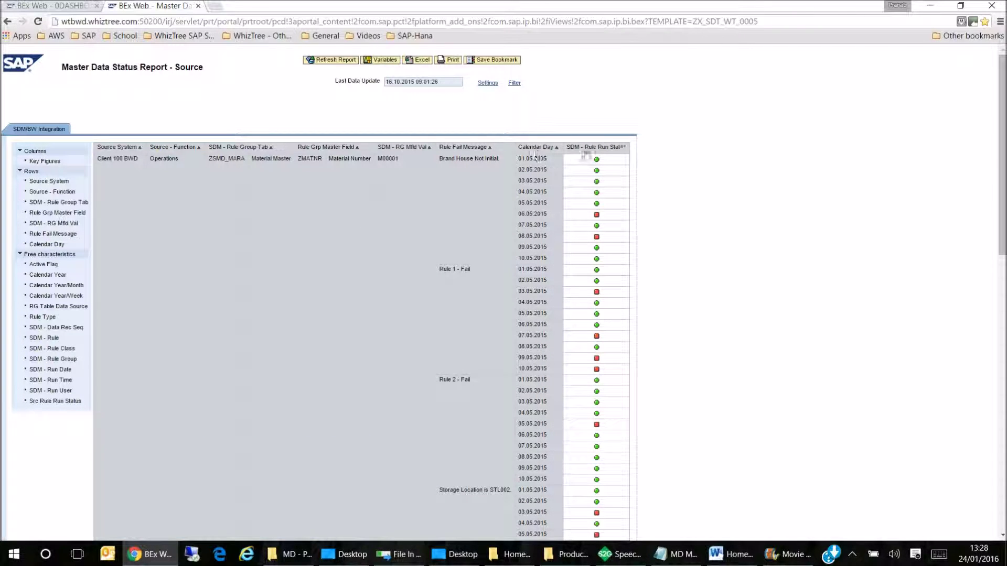
pyautogui.click(67, 7)
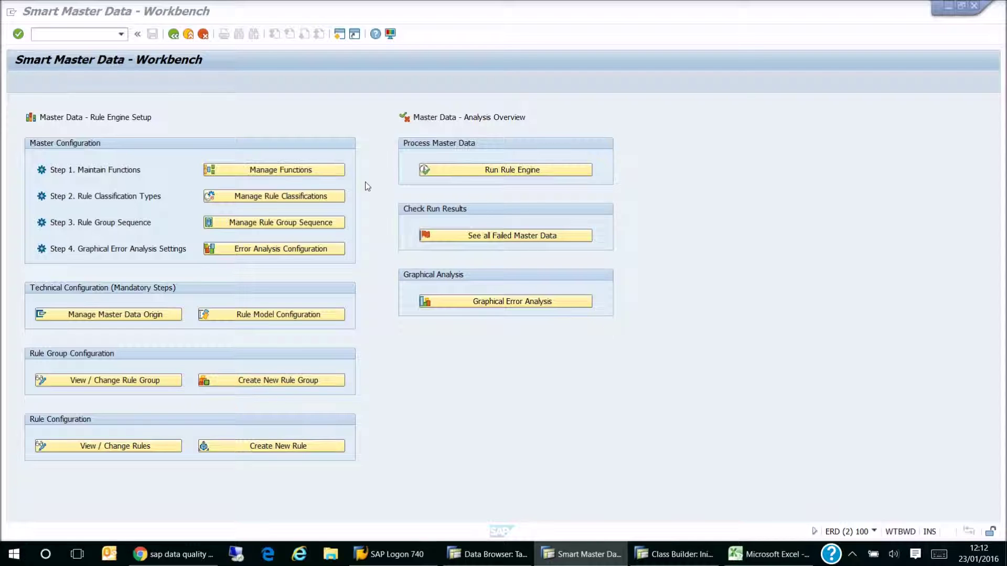
# - Examine the configured functions, rule classifications and rule group sequence in the Smart Master Data workbench
pyautogui.click(311, 169)
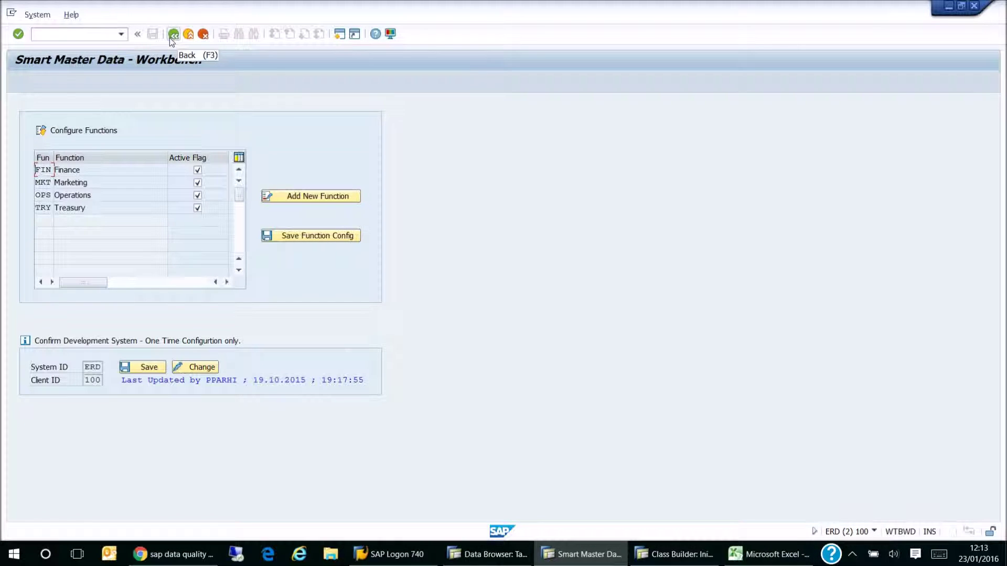
pyautogui.click(171, 37)
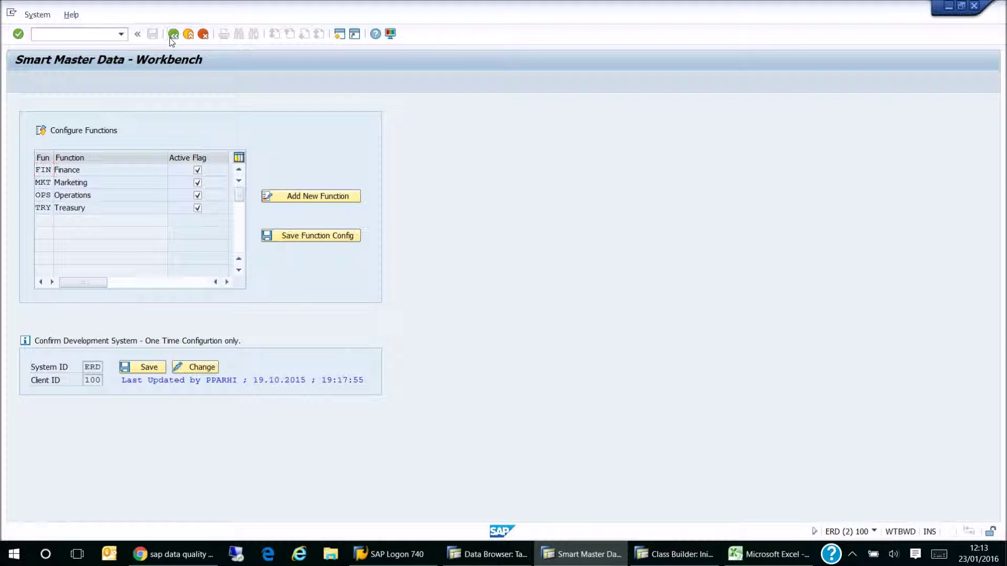
pyautogui.click(275, 198)
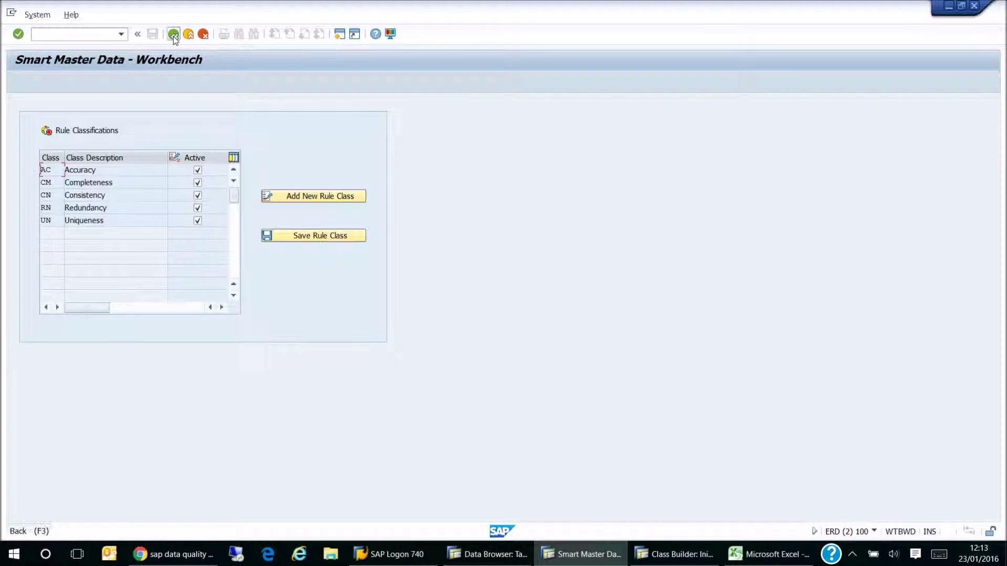
pyautogui.click(173, 34)
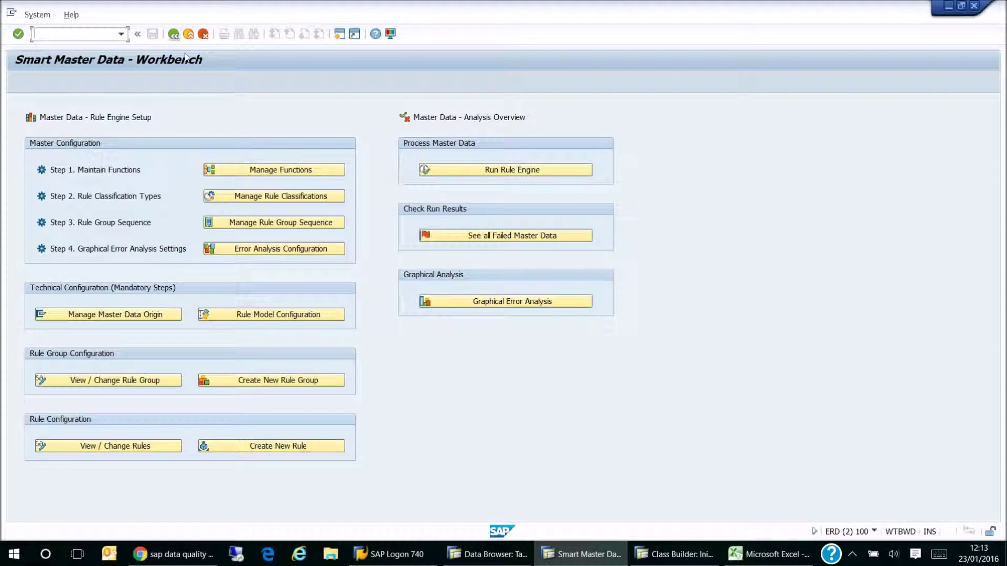
pyautogui.click(268, 229)
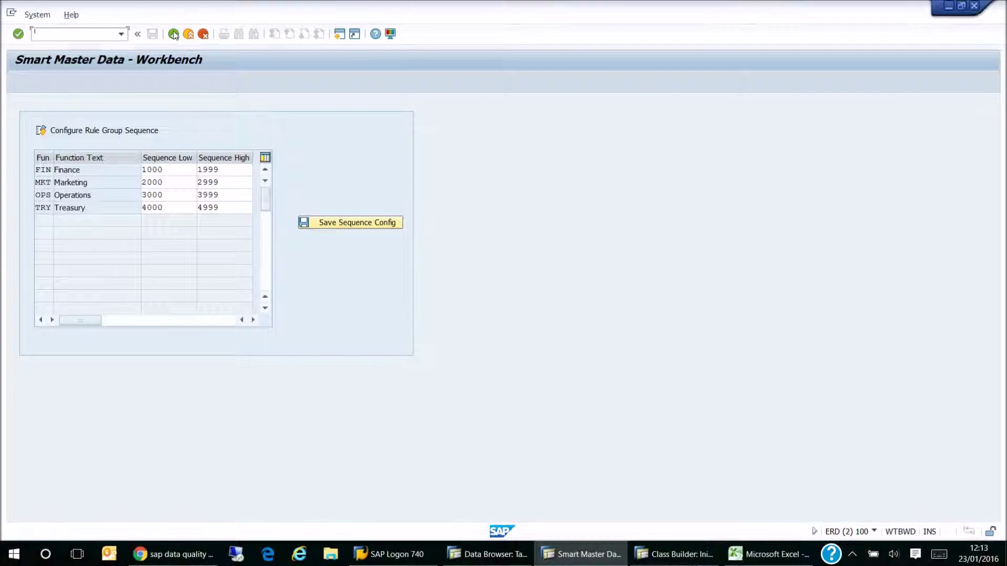
pyautogui.click(173, 33)
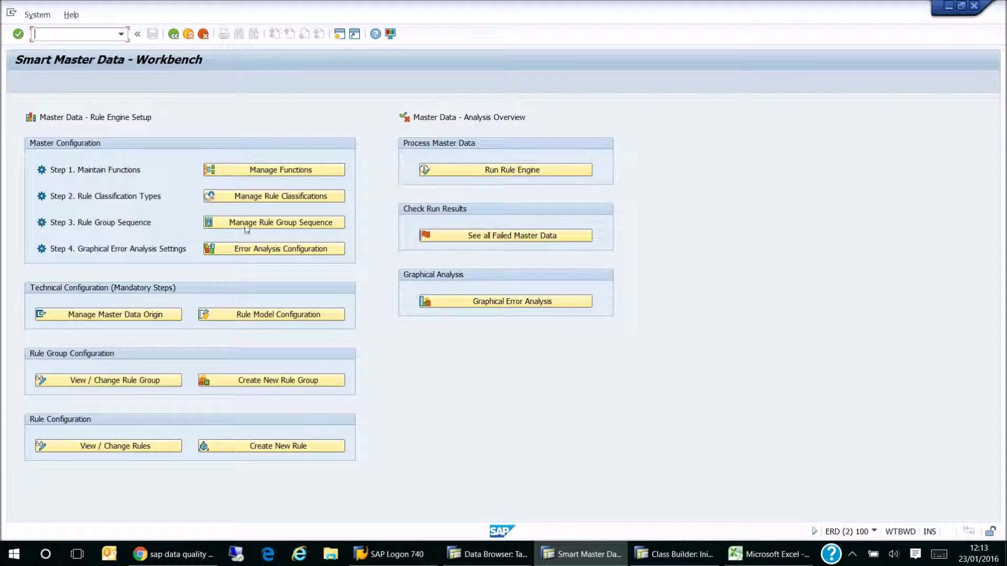
# - Examine the error analysis percentages by function and classification, and the configured master data origins
pyautogui.click(261, 250)
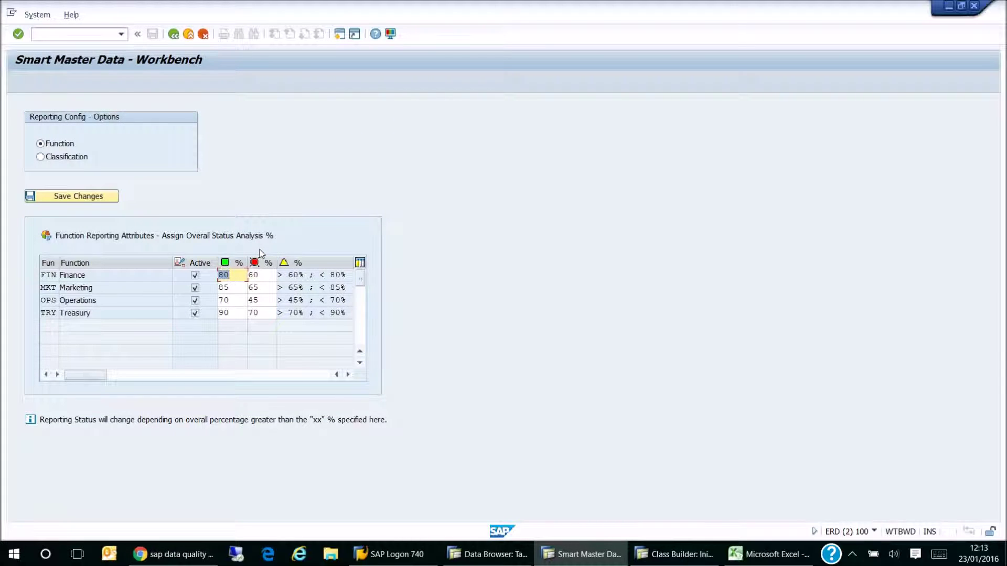
pyautogui.click(52, 159)
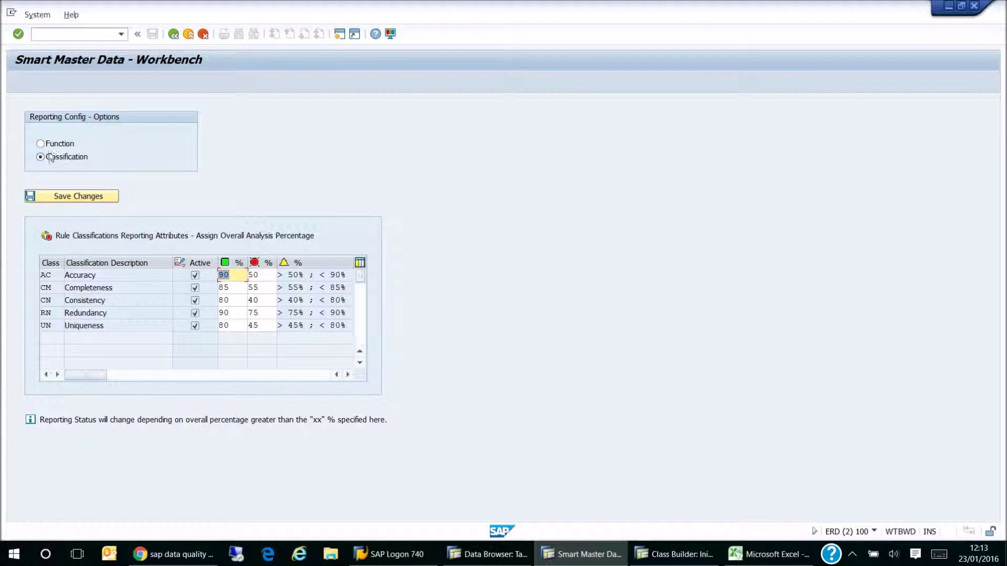
pyautogui.click(45, 144)
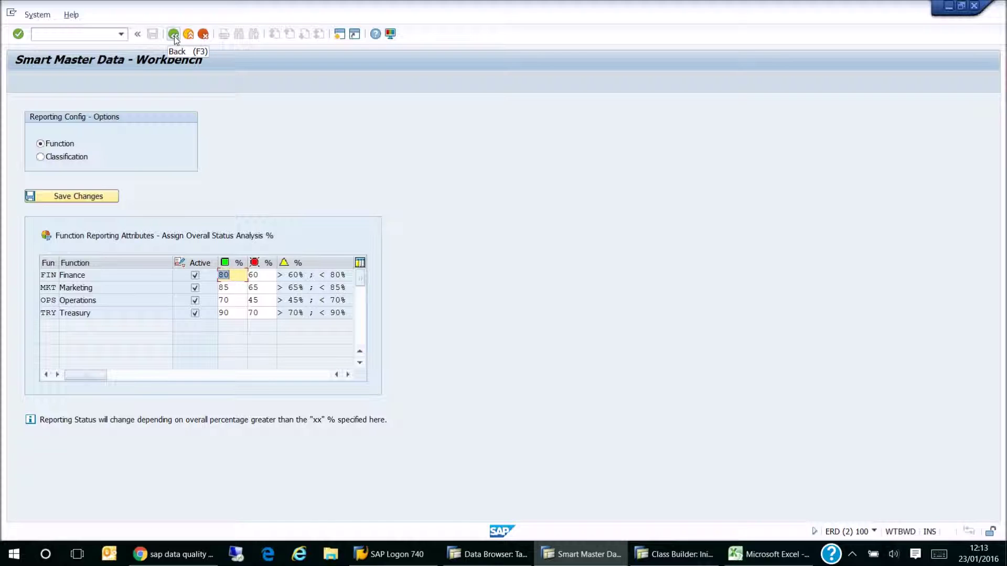
pyautogui.click(174, 36)
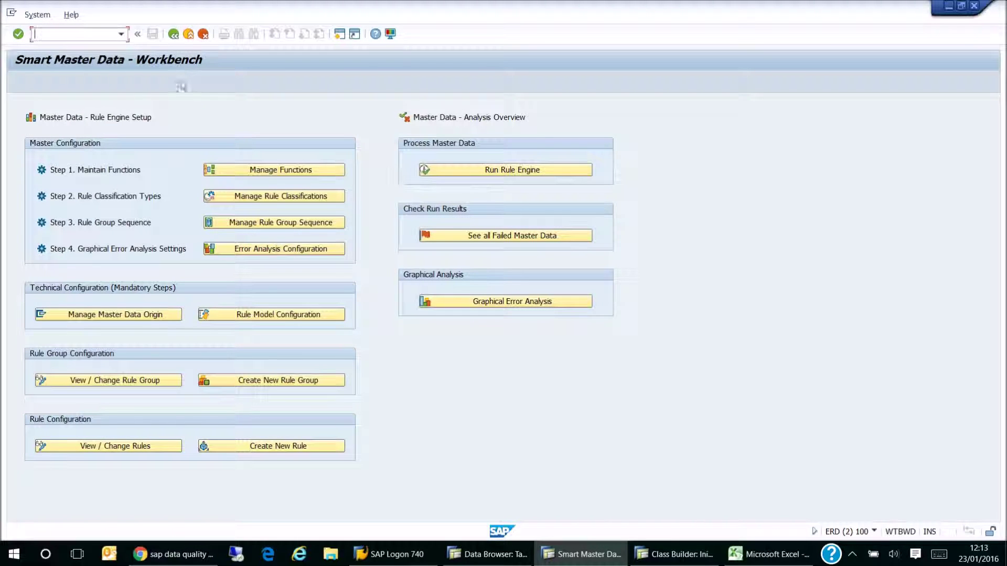
pyautogui.click(146, 315)
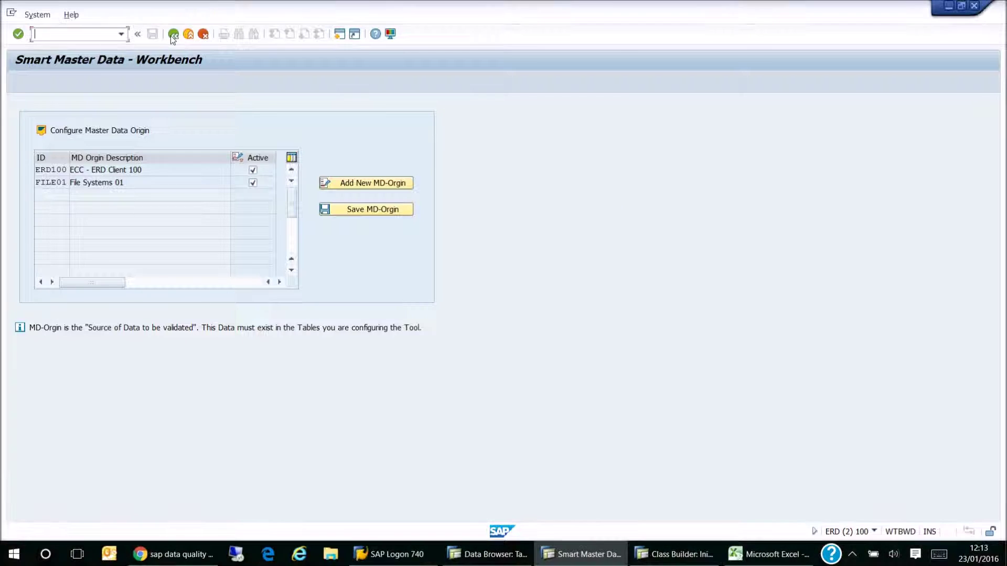
pyautogui.click(173, 35)
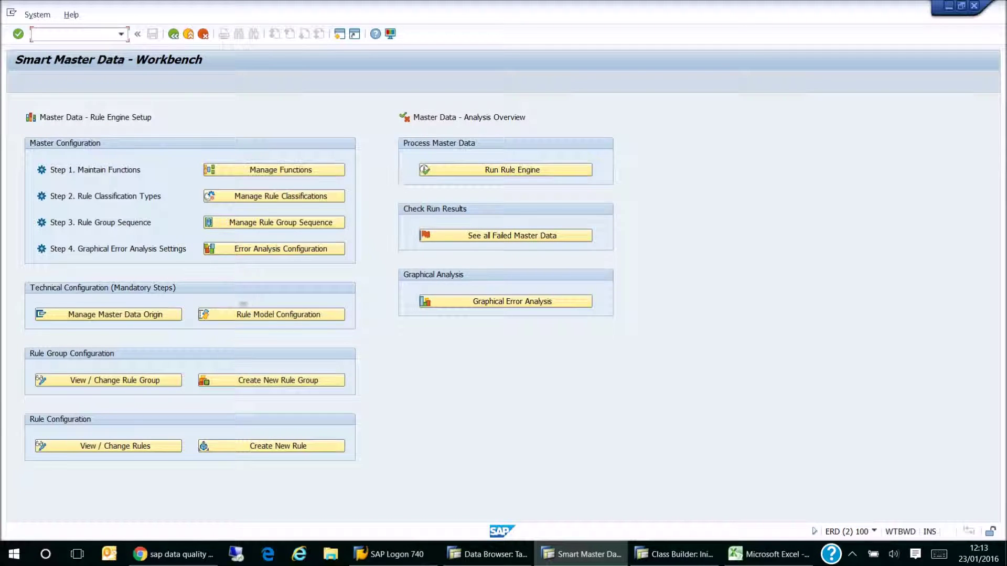
# - Start a new rule model with master data origin ECC - ERD Client 100 and extract table ZDEMO_MARA, found by searching Z*
pyautogui.click(252, 315)
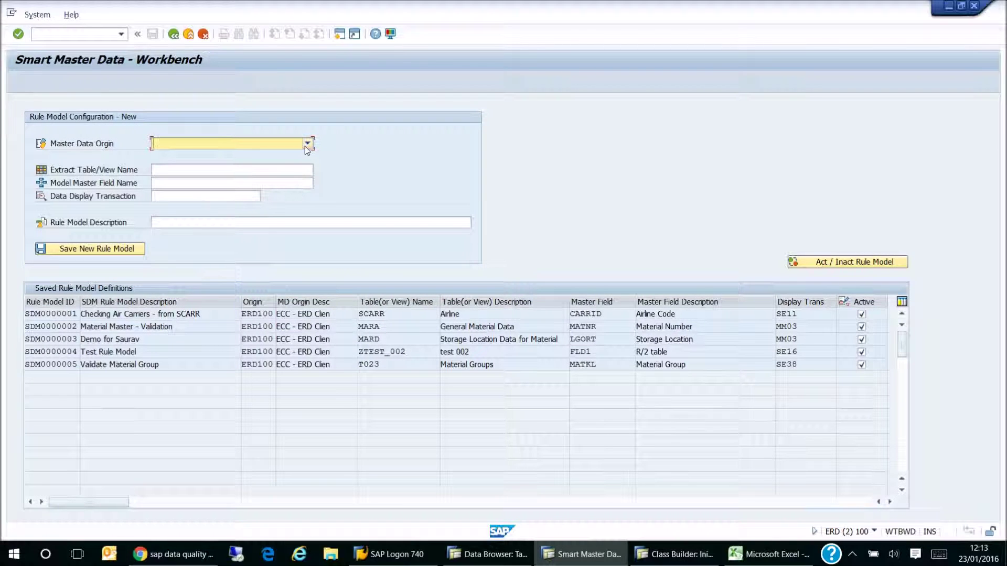
pyautogui.click(306, 144)
pyautogui.click(279, 163)
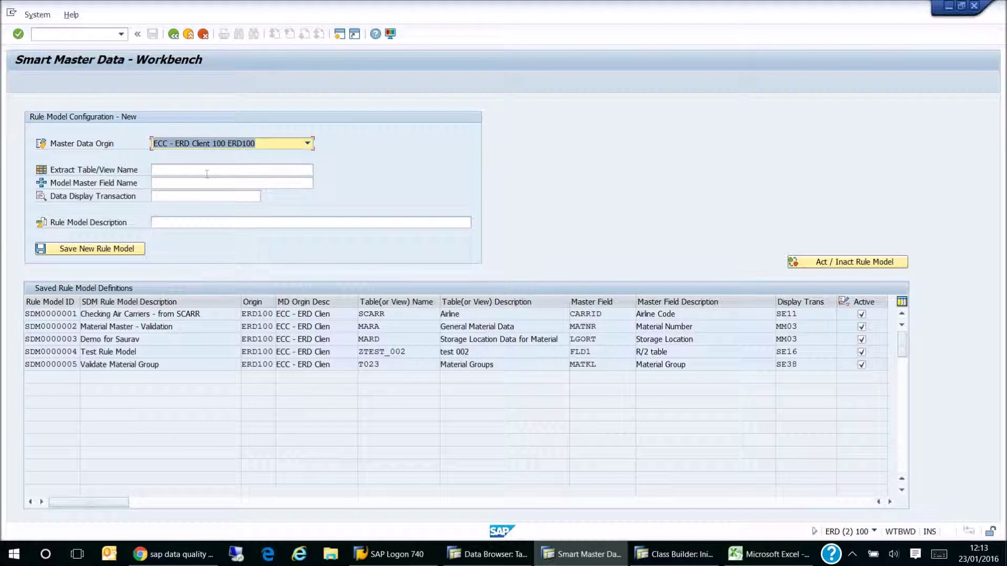
pyautogui.click(206, 172)
pyautogui.write('Z')
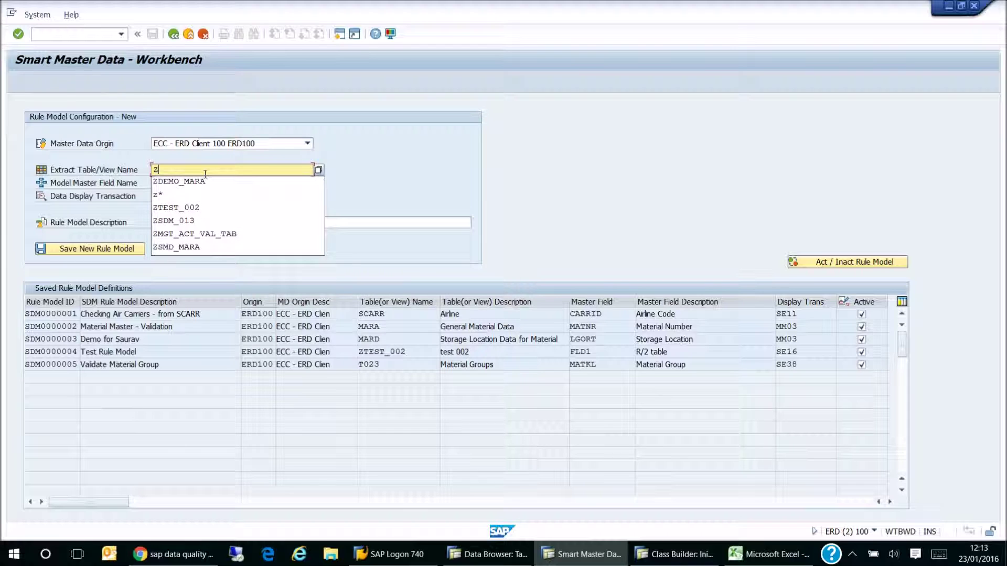
pyautogui.write('*')
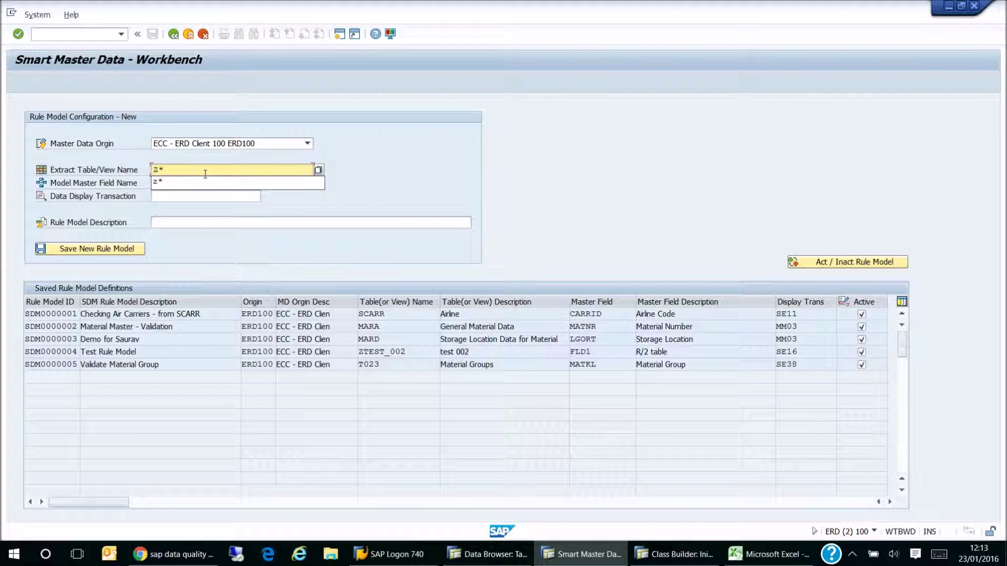
pyautogui.press('Return')
pyautogui.click(322, 170)
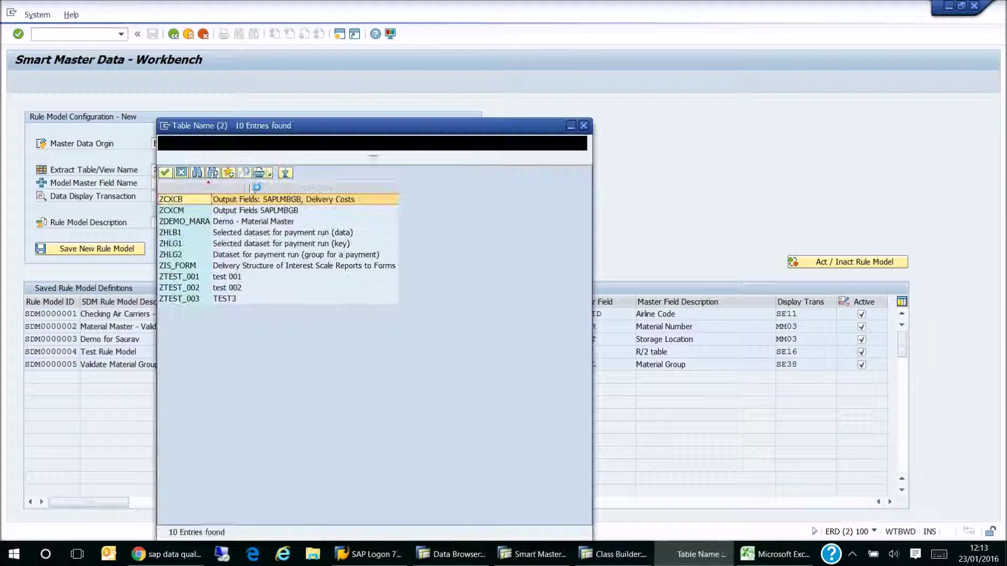
pyautogui.doubleClick(215, 222)
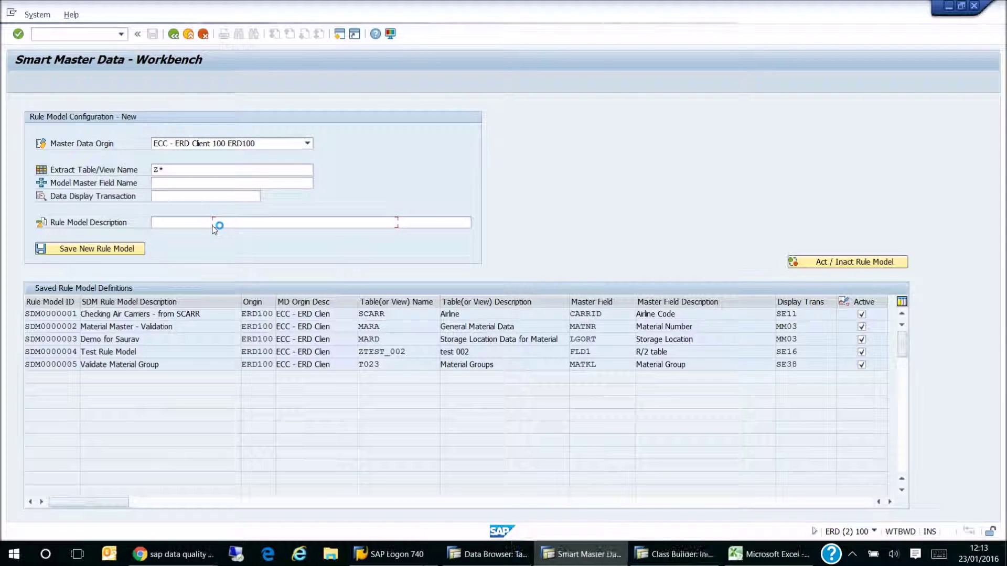
# - Set the rule model's master field to MATNR (Material Number) and its data display transaction to MM03
pyautogui.click(196, 183)
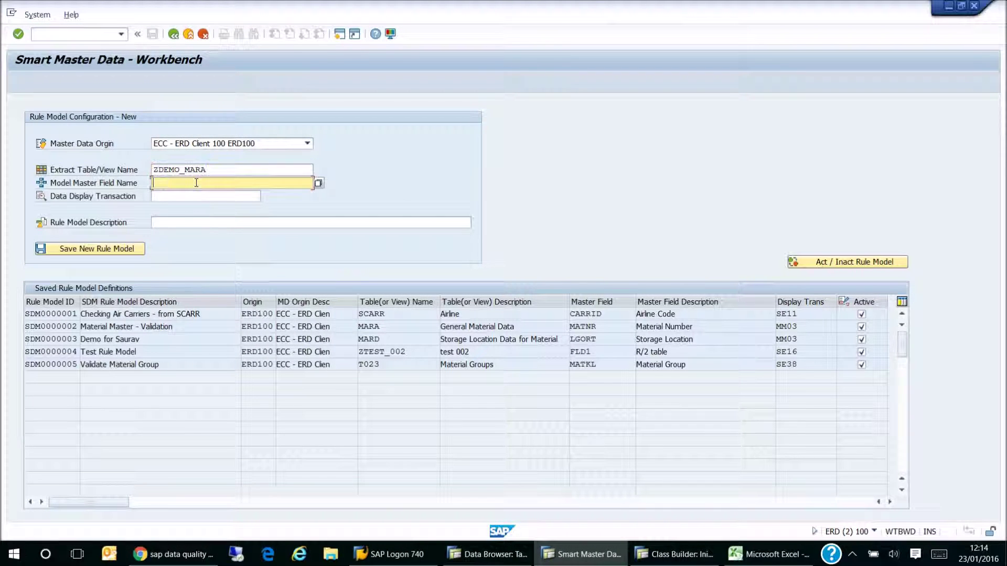
pyautogui.click(319, 183)
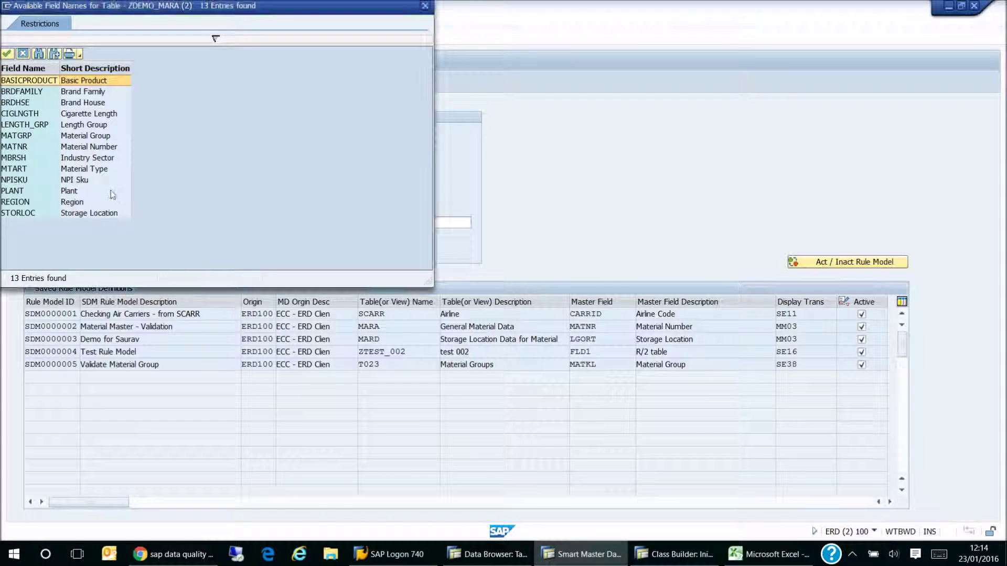
pyautogui.doubleClick(100, 148)
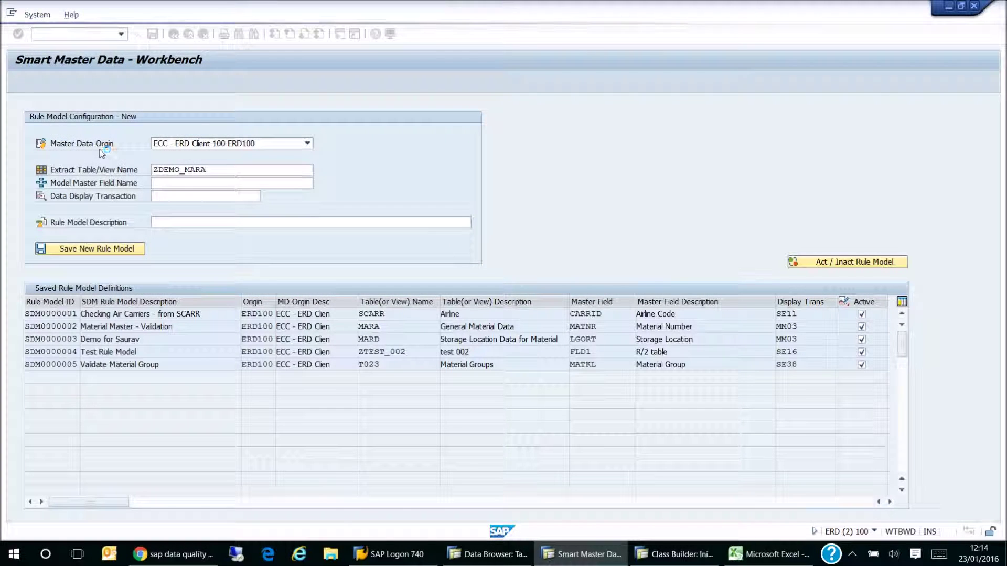
pyautogui.click(167, 196)
pyautogui.write('MM03')
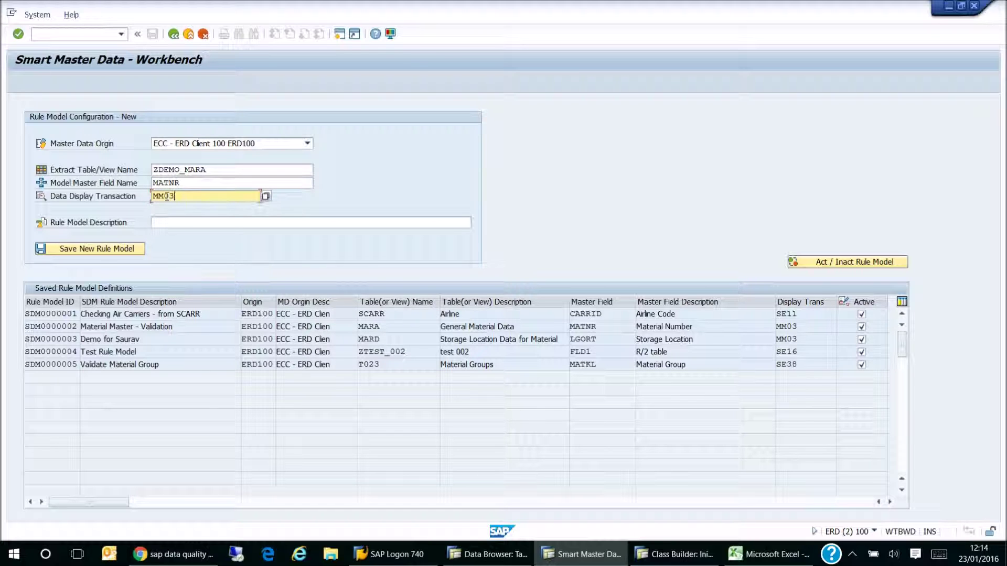
# - Describe the rule model as "Material Master - Demo Model", save it and return to the workbench overview
pyautogui.click(174, 222)
pyautogui.write('Material Master - Demo Model')
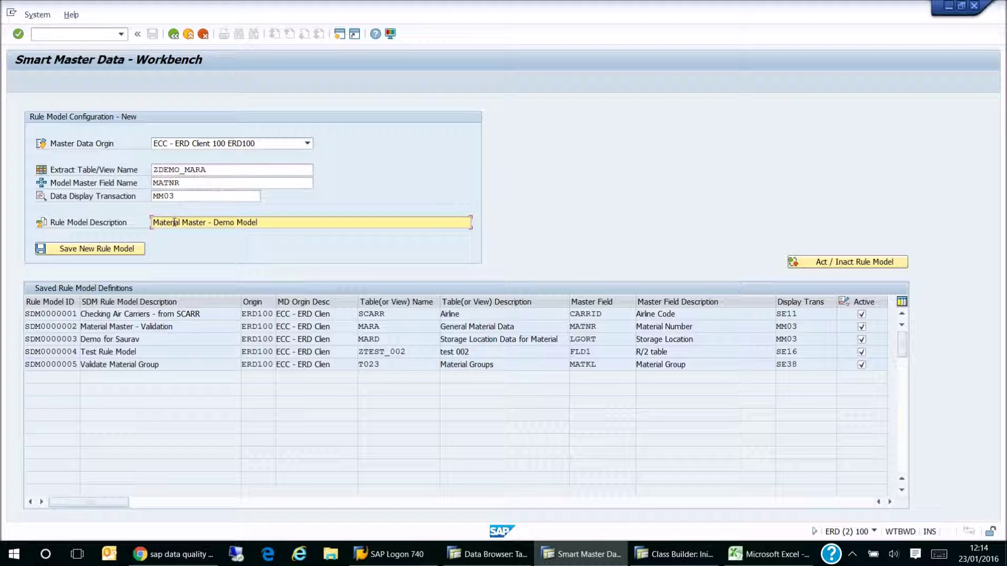
pyautogui.click(124, 250)
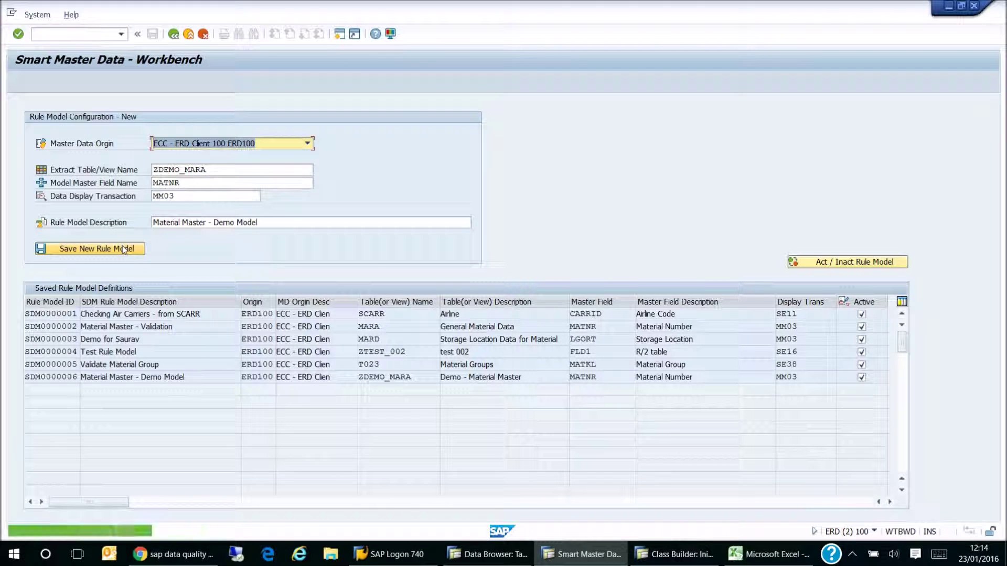
pyautogui.click(32, 377)
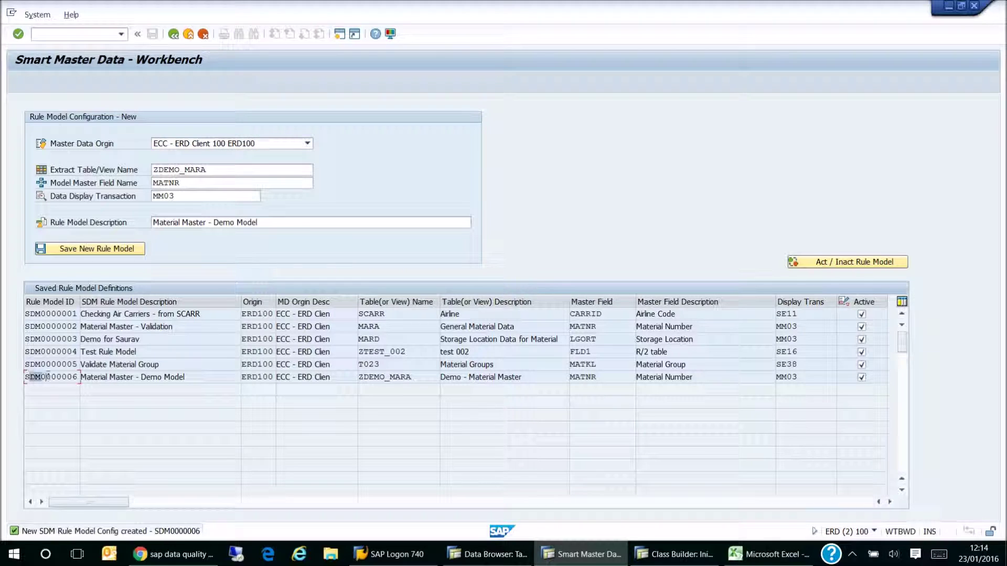
pyautogui.press('Tab')
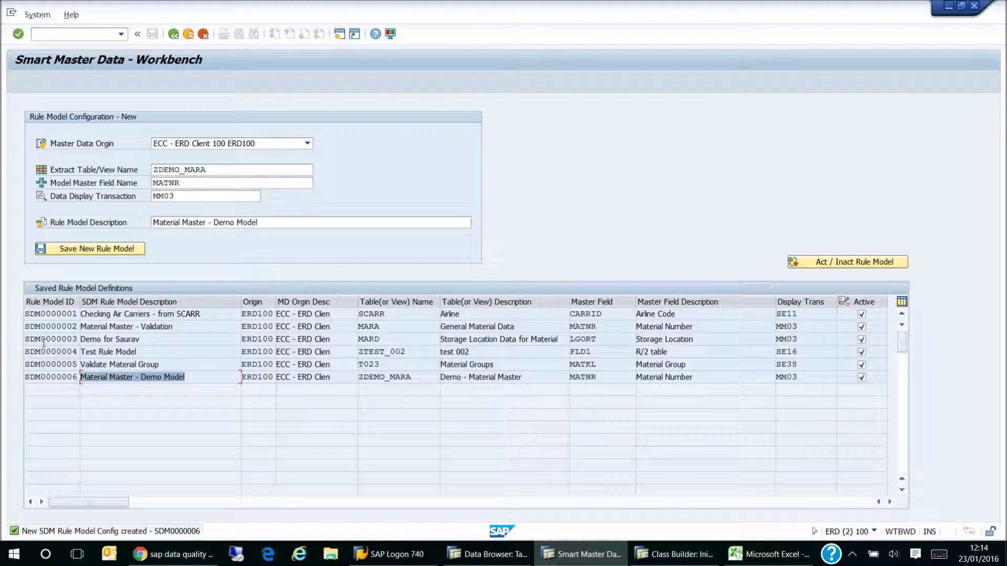
pyautogui.click(174, 34)
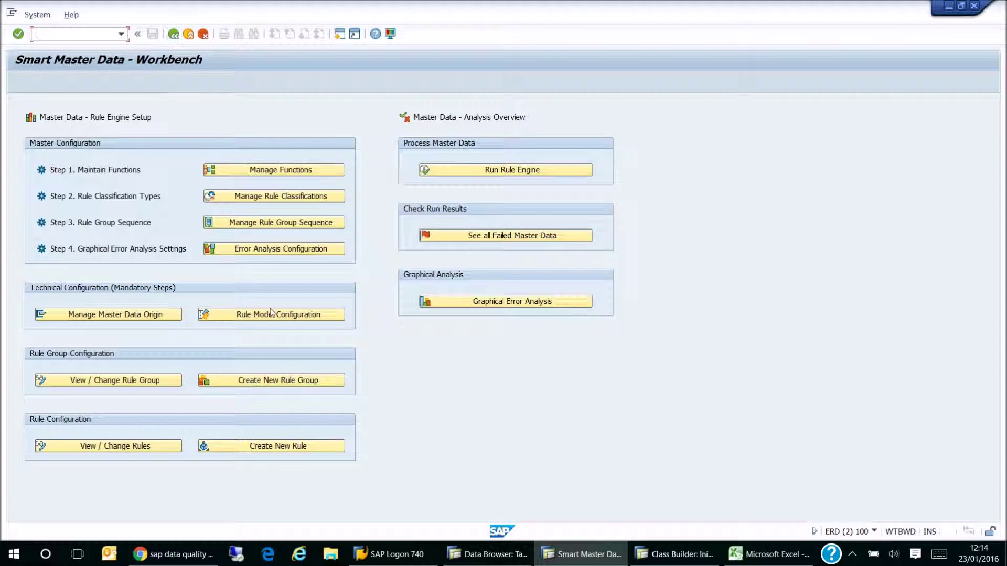
# - Start a new rule group for the Marketing function based on the rule model Material Master - Demo Model (SDM0000006)
pyautogui.click(252, 381)
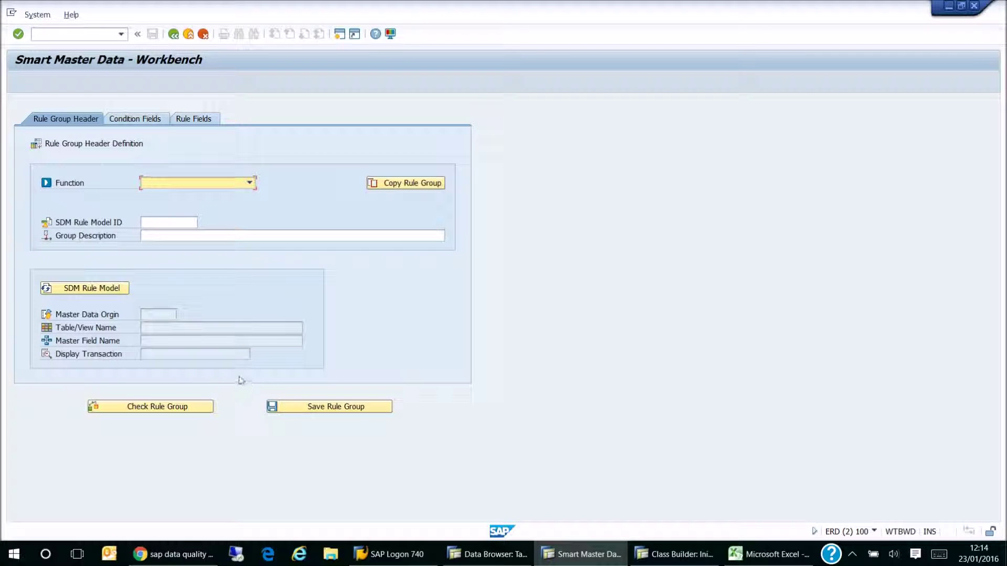
pyautogui.click(249, 183)
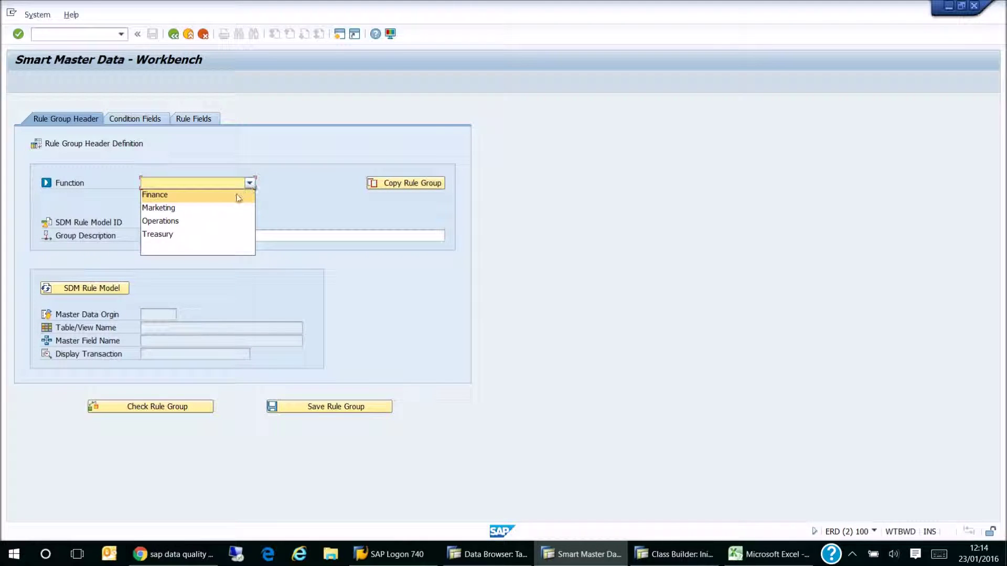
pyautogui.click(220, 208)
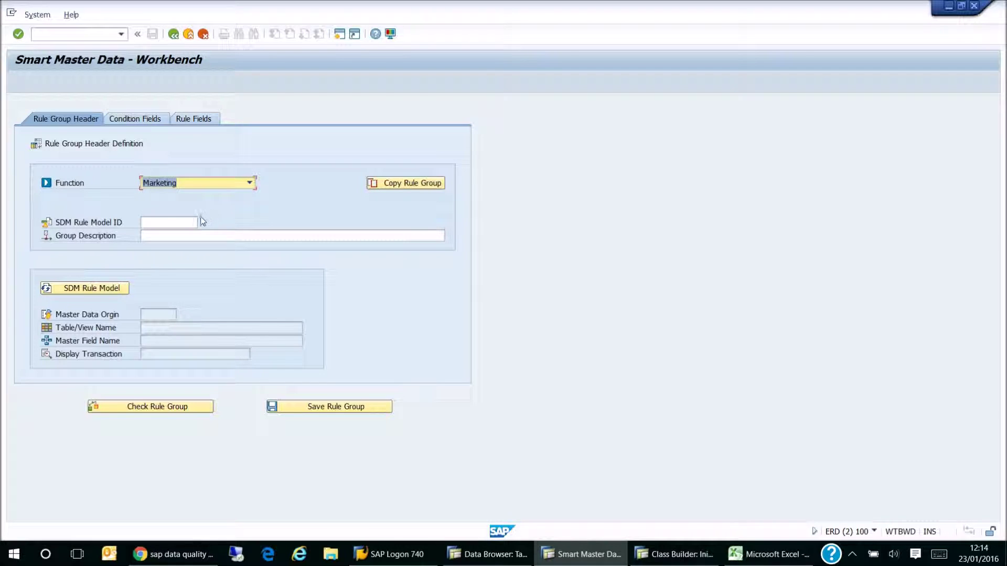
pyautogui.click(181, 222)
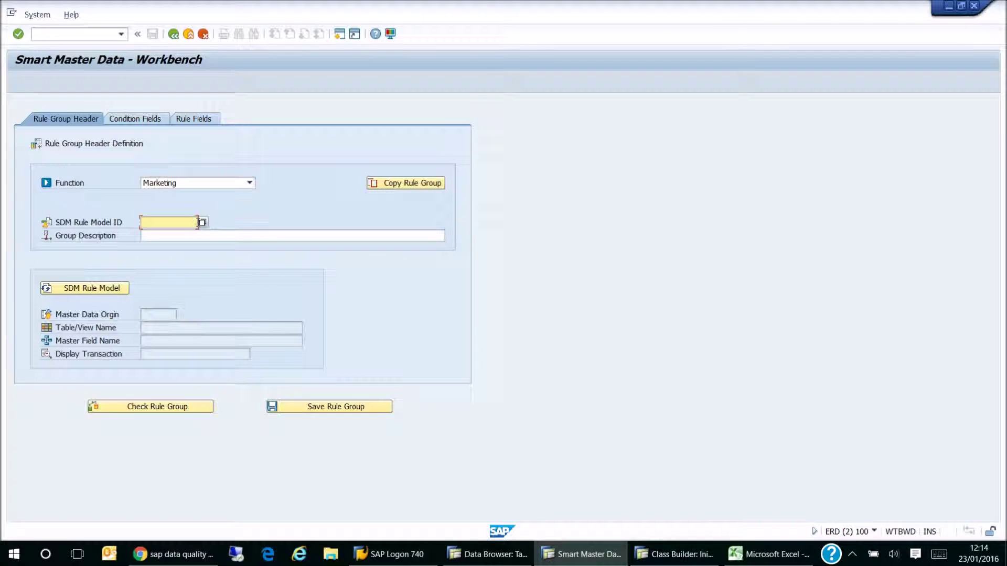
pyautogui.click(204, 223)
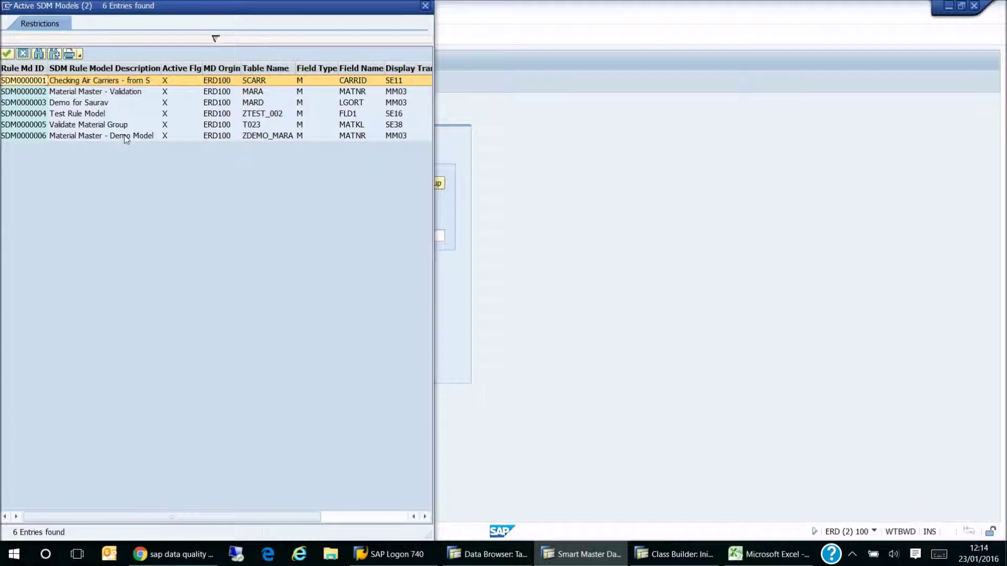
pyautogui.doubleClick(126, 136)
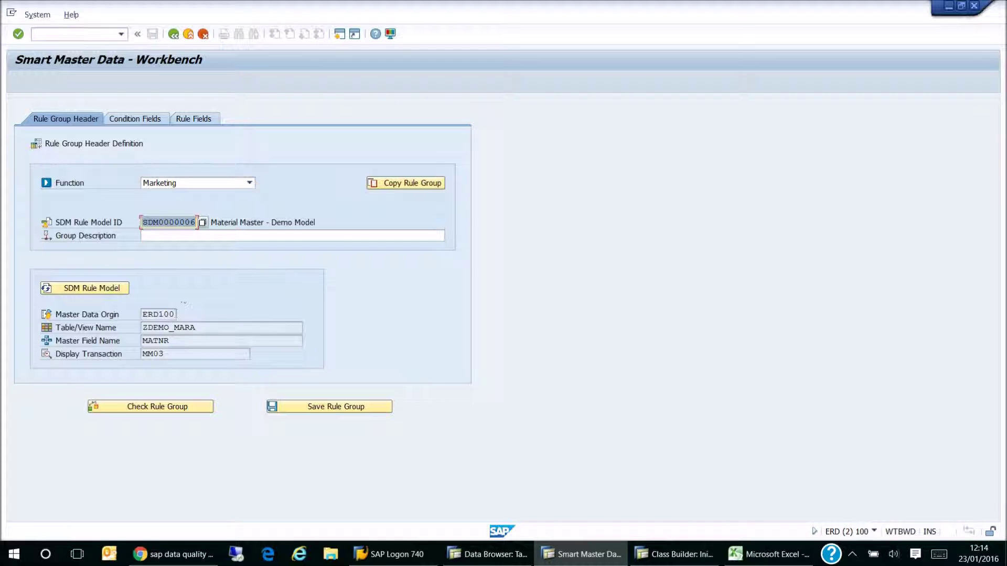
# - Set the rule group's description to "Rule Group - Demo"
pyautogui.click(136, 124)
pyautogui.write('Rule Gr')
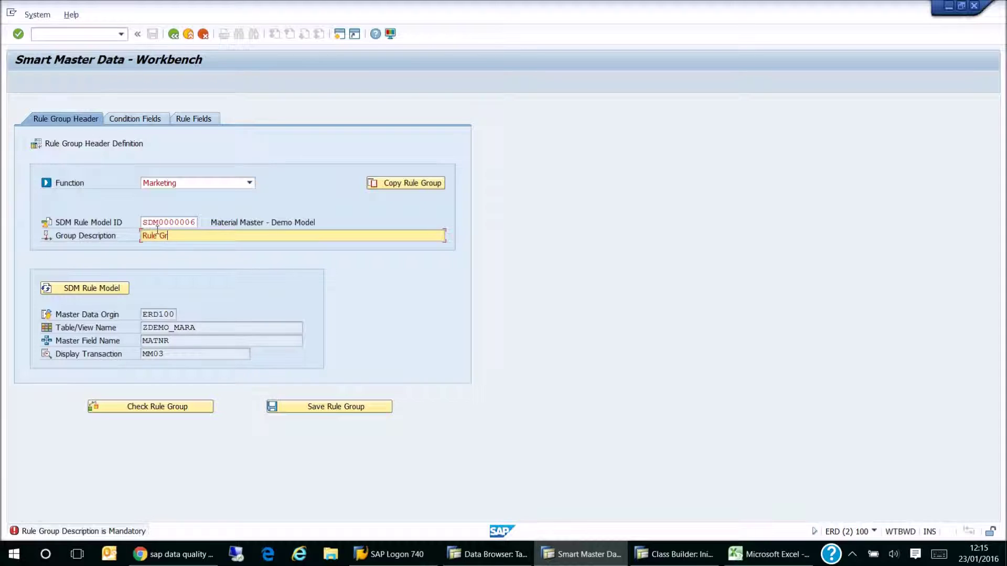
pyautogui.write('oup - Demo')
# - Add Material Group (MATGRP) as a condition field of the rule group with the value GS_FG_CIGAR
pyautogui.click(146, 119)
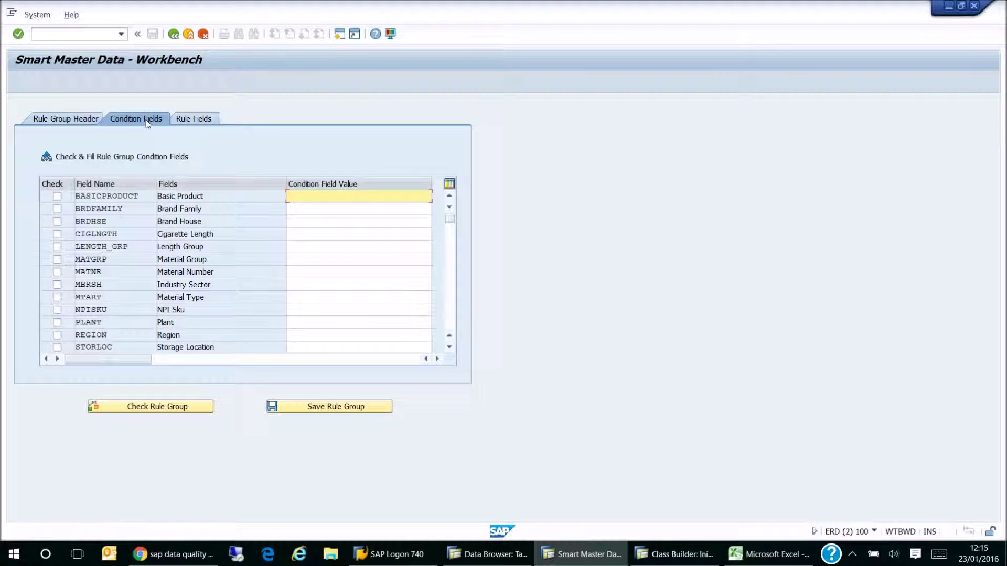
pyautogui.click(57, 259)
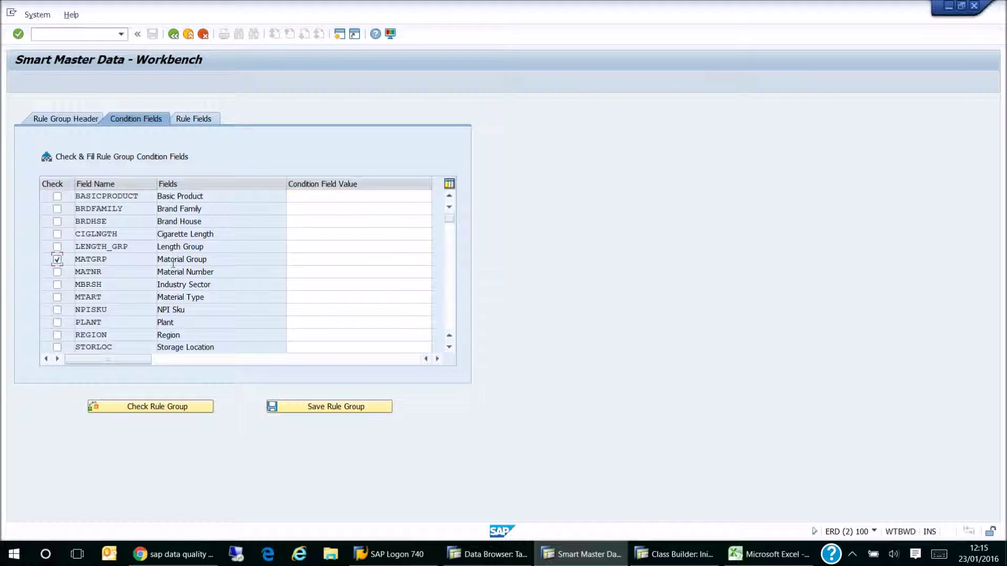
pyautogui.click(317, 261)
pyautogui.click(316, 262)
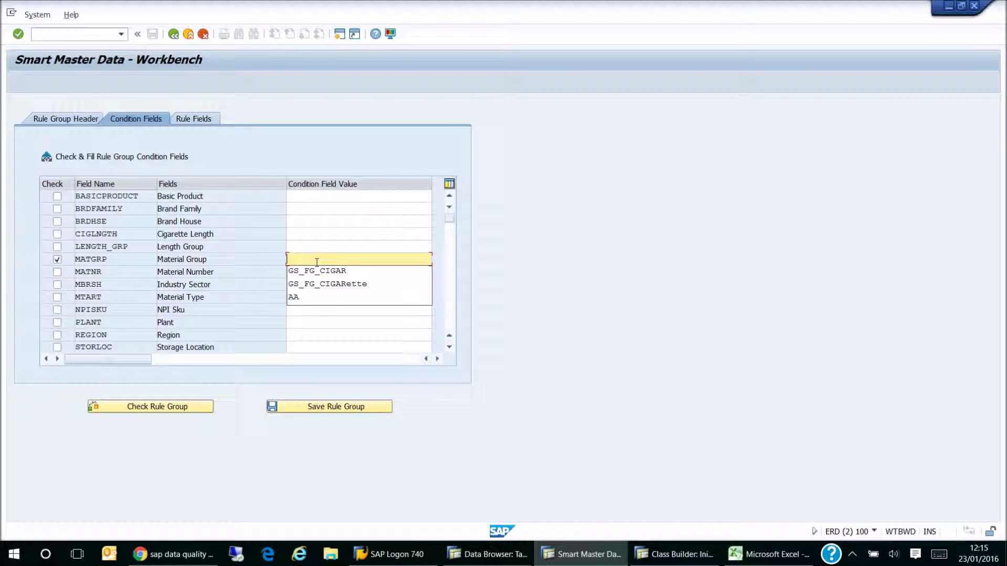
pyautogui.click(317, 271)
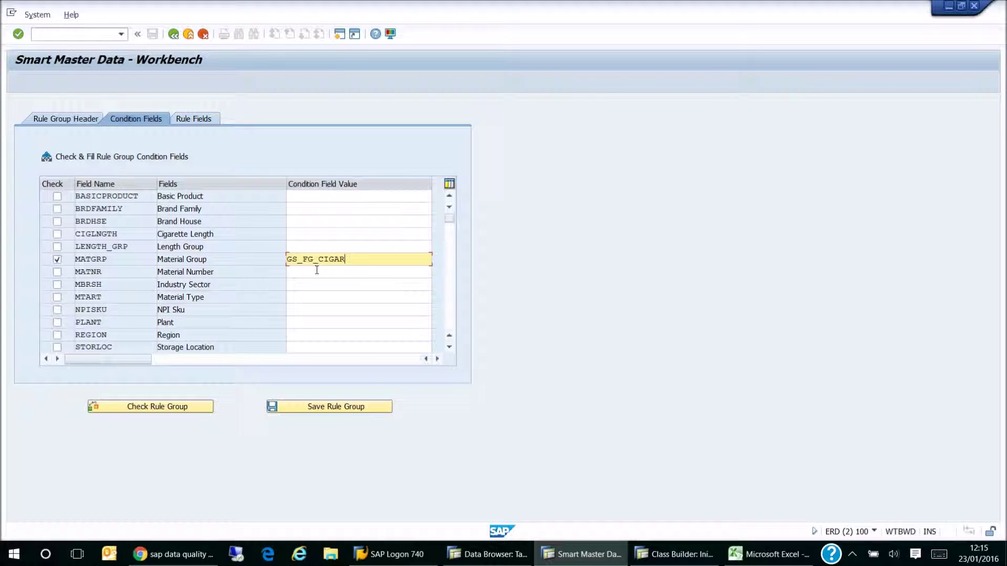
# - Select Basic Product, Brand Family, Brand House, Cigarette Length, Length Group, Plant, Region and Storage Location as the group's rule fields
pyautogui.click(198, 121)
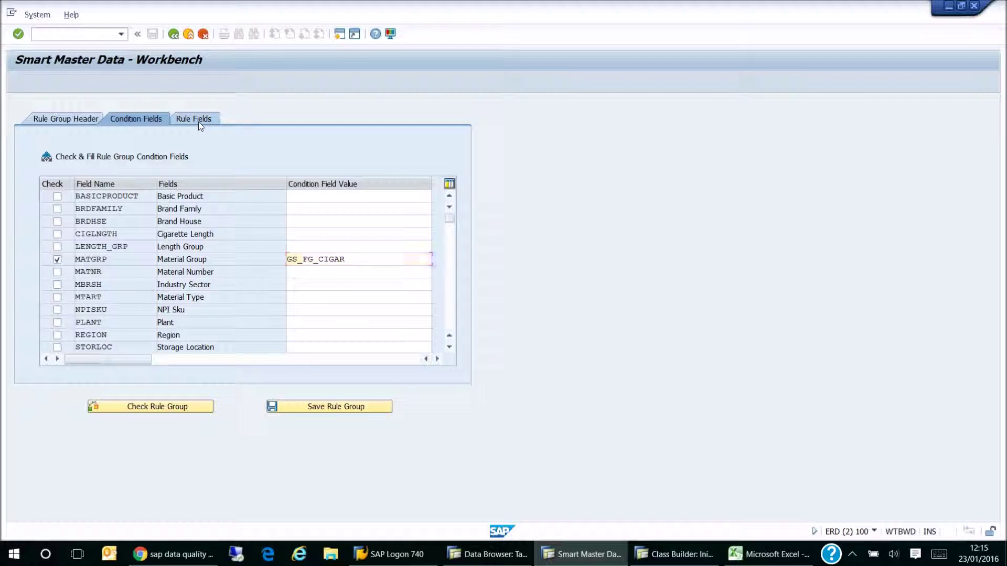
pyautogui.click(57, 197)
pyautogui.click(58, 209)
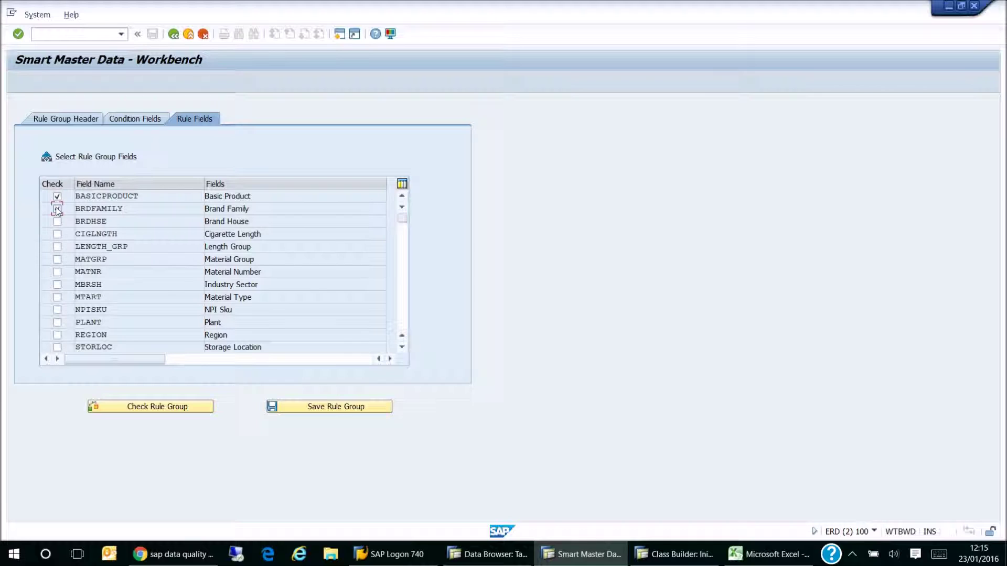
pyautogui.click(57, 221)
pyautogui.click(57, 235)
pyautogui.click(57, 247)
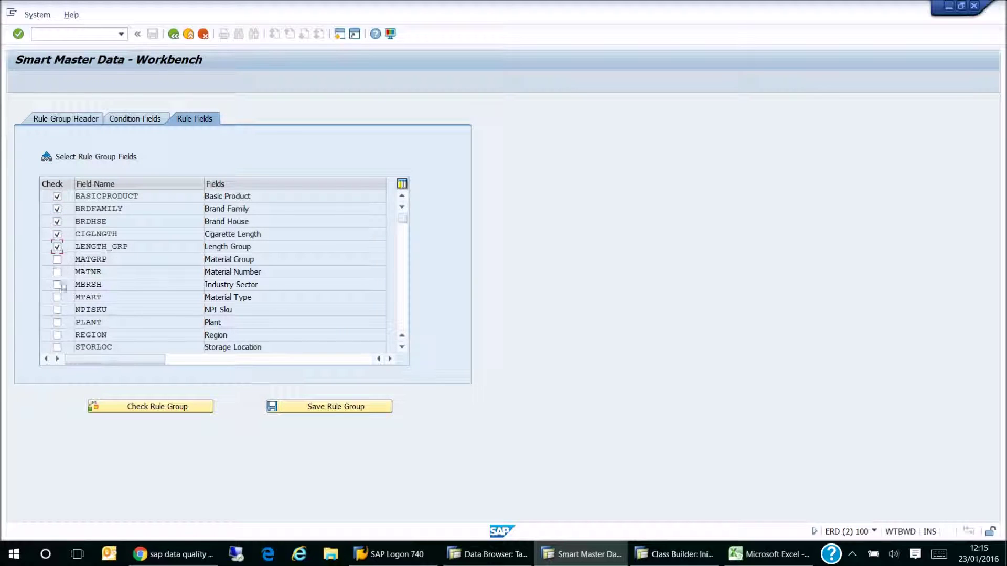
pyautogui.click(57, 323)
pyautogui.click(57, 336)
pyautogui.click(57, 348)
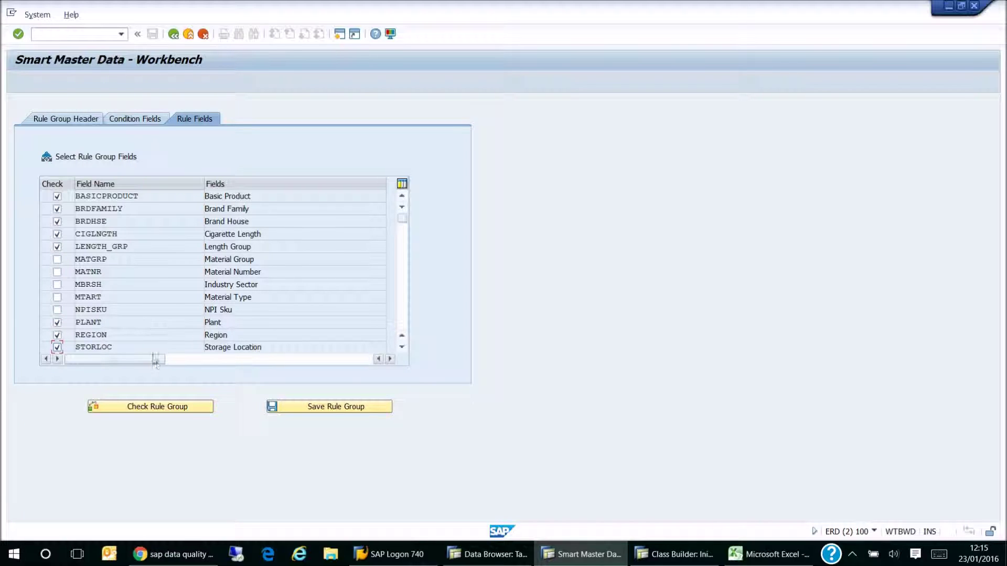
# - Check the rule group's summary of rule and condition fields, save the group and return to the workbench overview
pyautogui.click(164, 408)
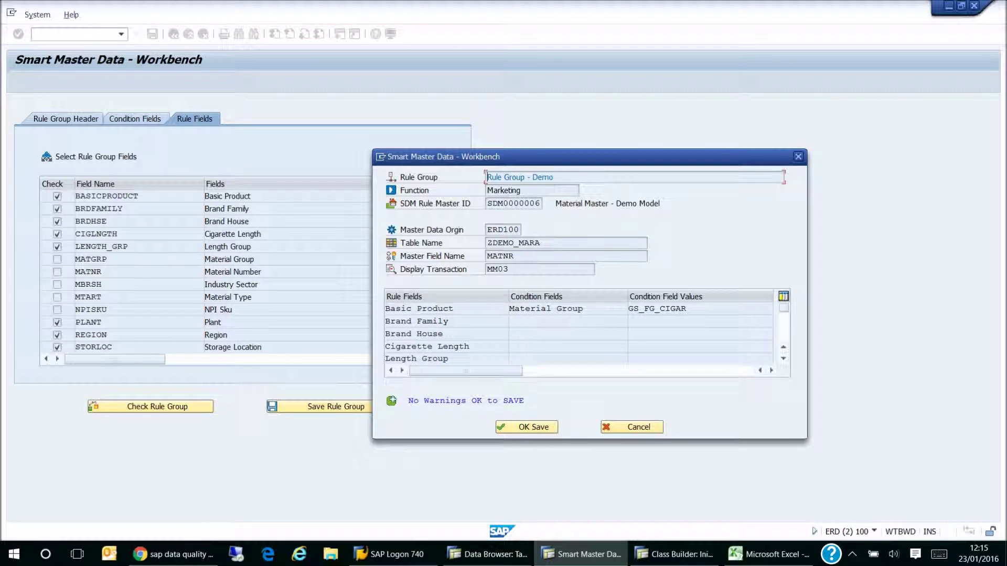
pyautogui.click(784, 359)
pyautogui.click(784, 359)
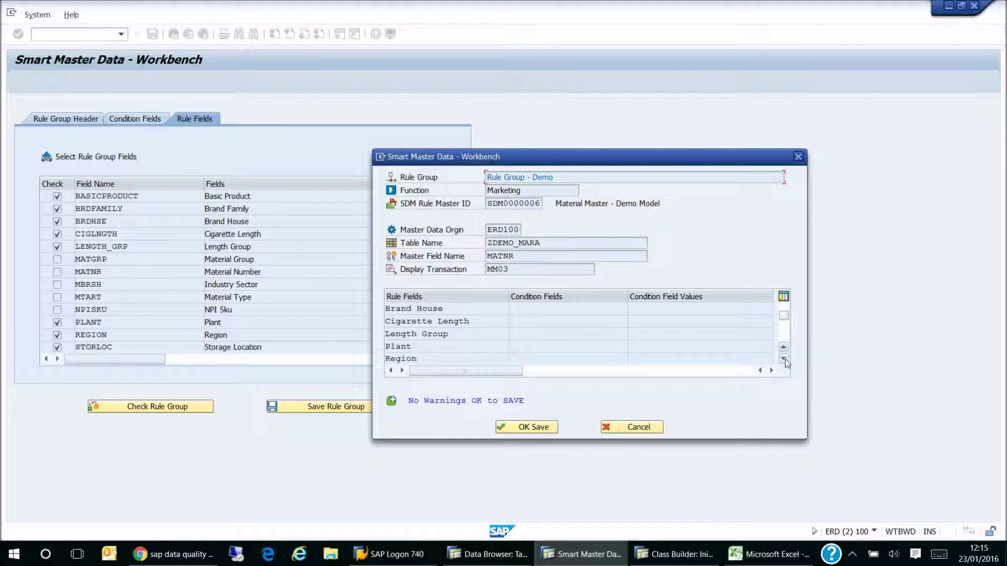
pyautogui.click(785, 307)
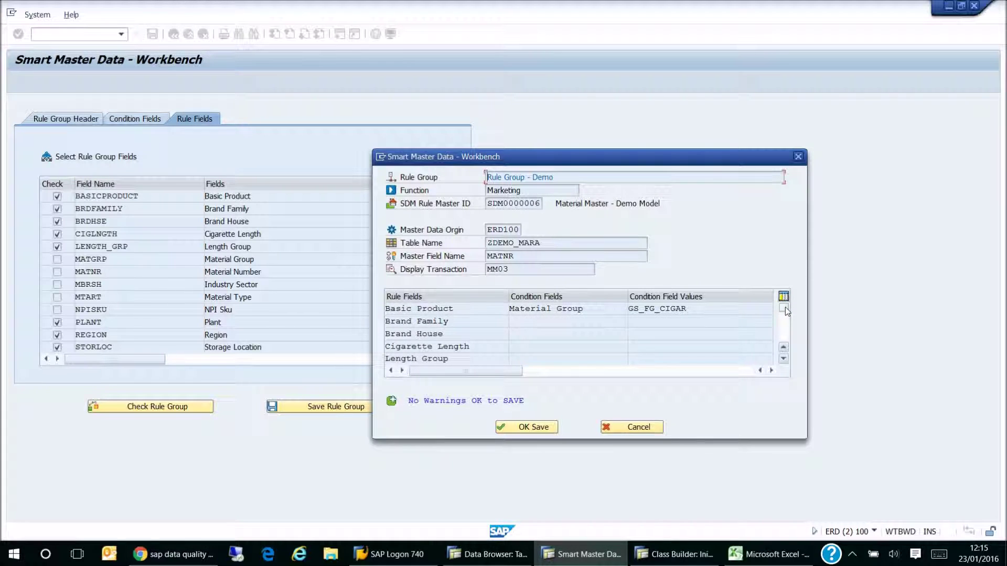
pyautogui.click(533, 427)
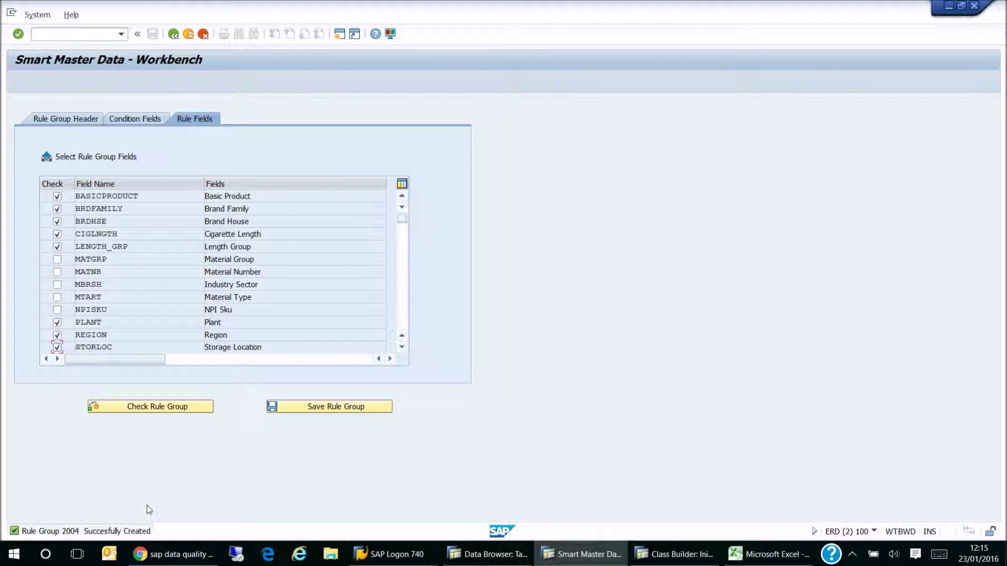
pyautogui.click(174, 36)
# - Begin rule creation for the Marketing function's rule group 2004 (Rule Group - Demo) and check its existing rules and fields
pyautogui.click(299, 445)
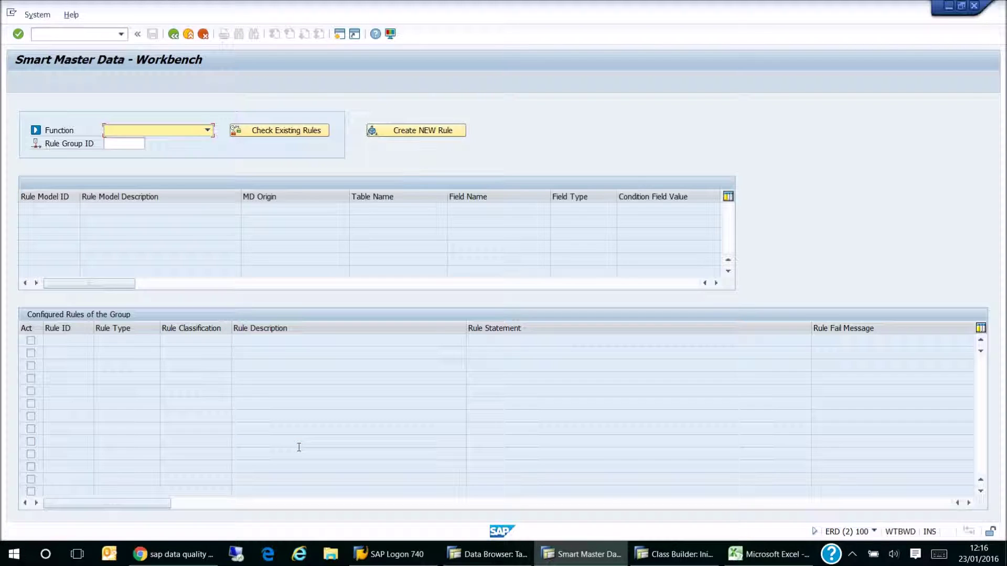
pyautogui.click(207, 130)
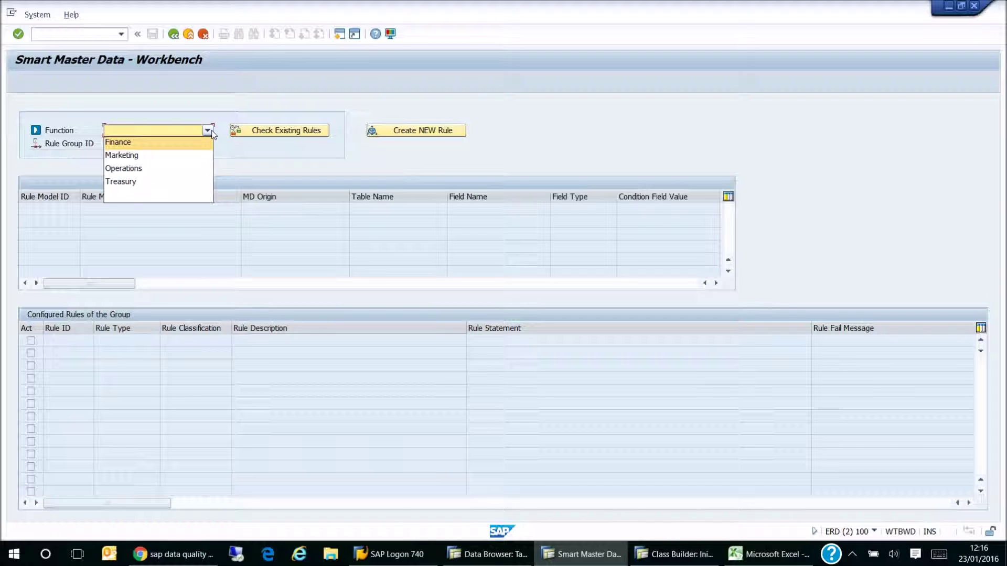
pyautogui.click(168, 154)
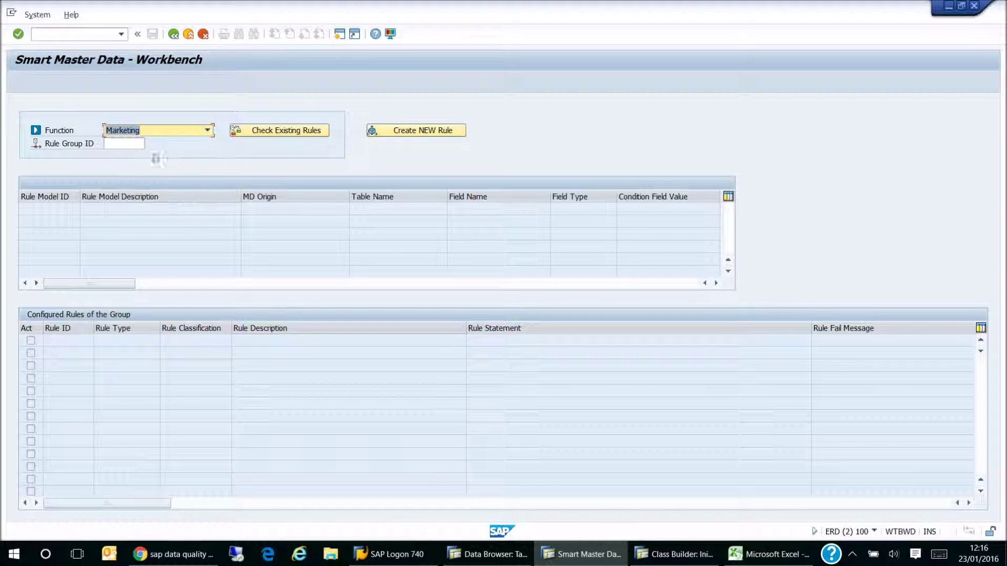
pyautogui.click(126, 144)
pyautogui.click(150, 144)
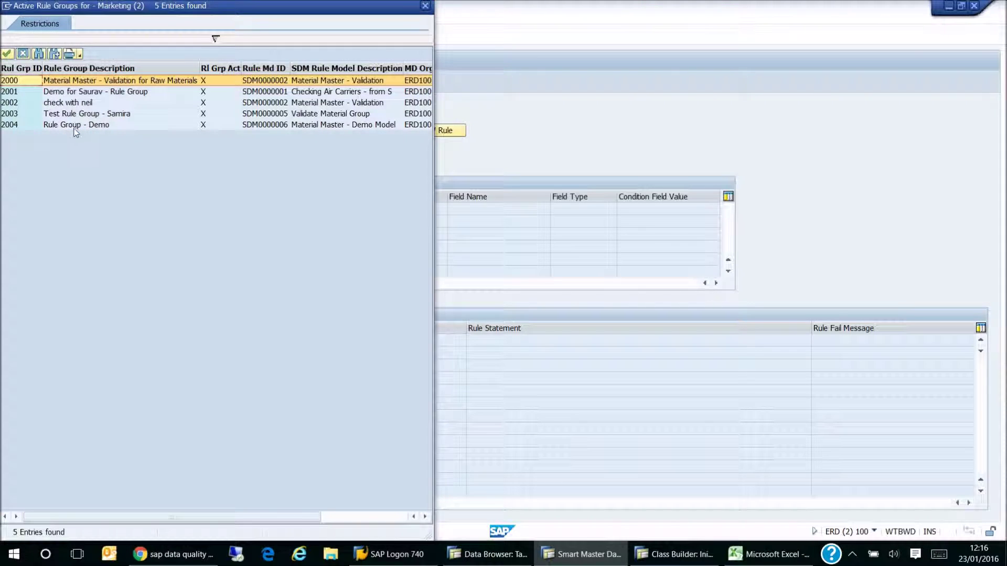
pyautogui.doubleClick(74, 126)
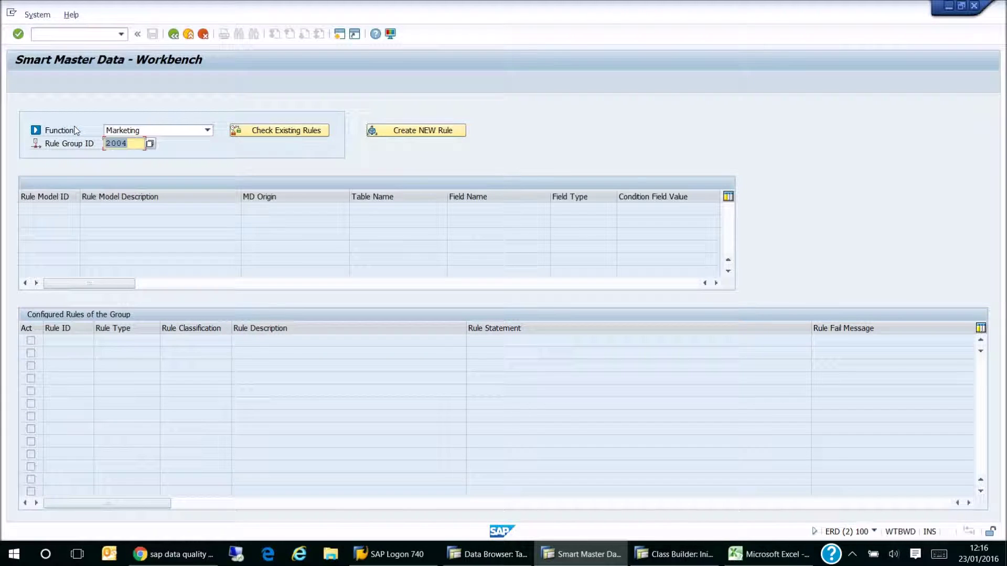
pyautogui.click(266, 132)
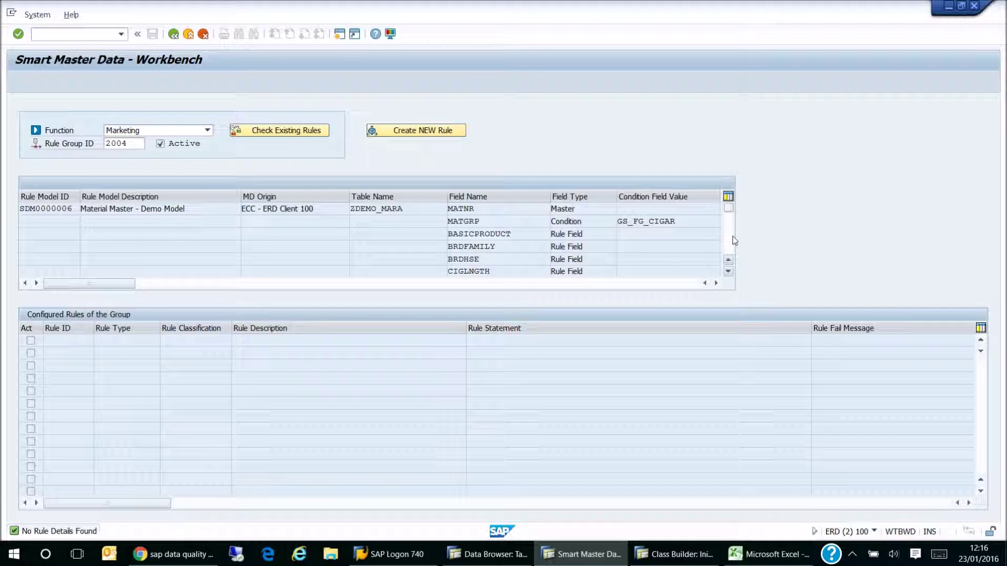
pyautogui.scroll(-2, 736, 240)
pyautogui.scroll(2, 730, 219)
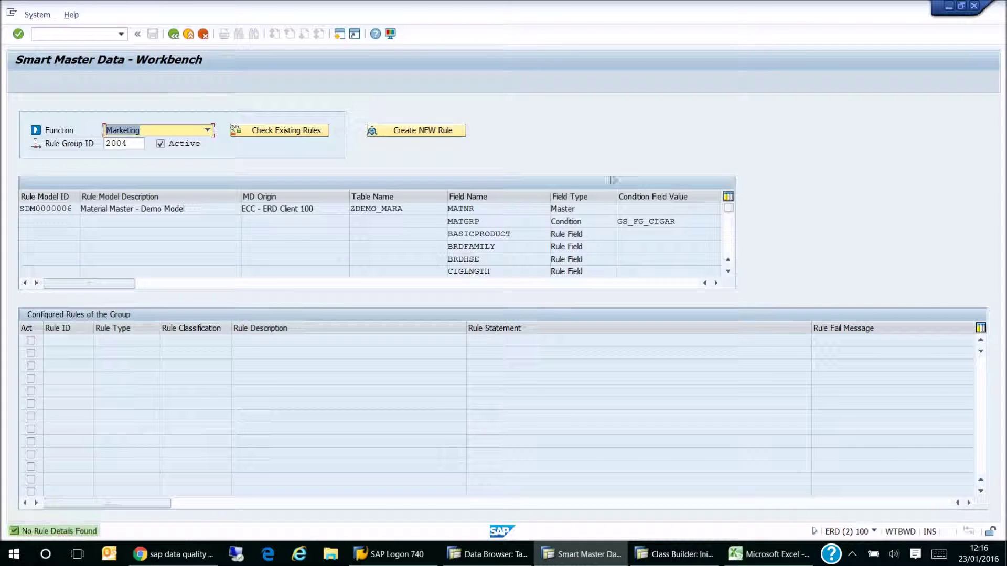
# - Create a new rule in the group with classification Completeness and description "Demo Rule - Rule 1"
pyautogui.click(425, 131)
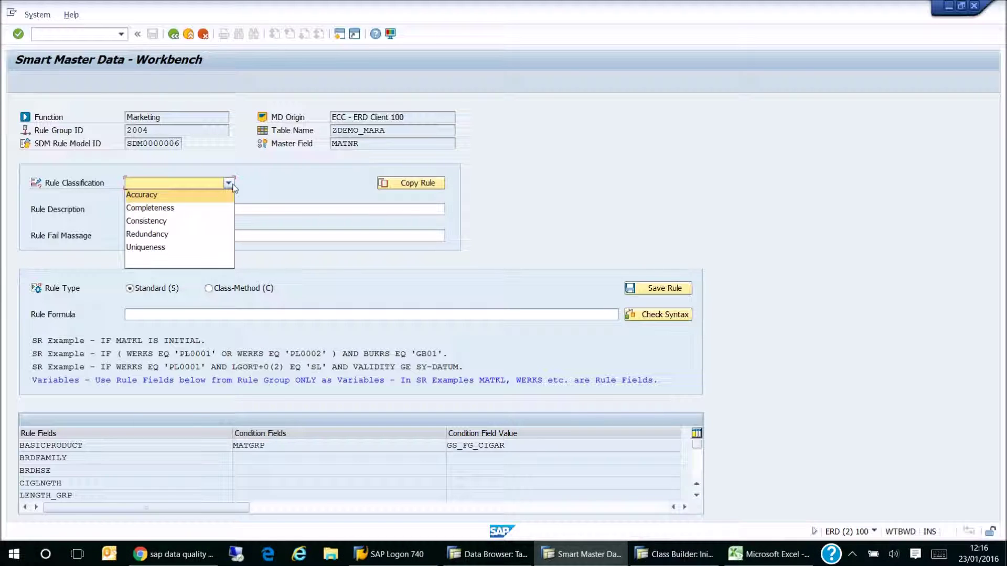
pyautogui.click(190, 207)
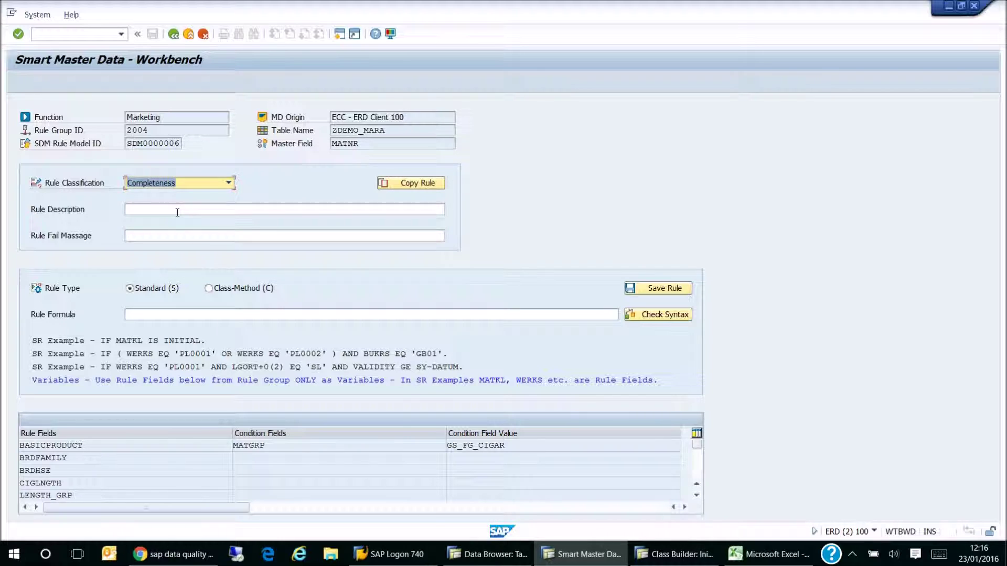
pyautogui.click(177, 211)
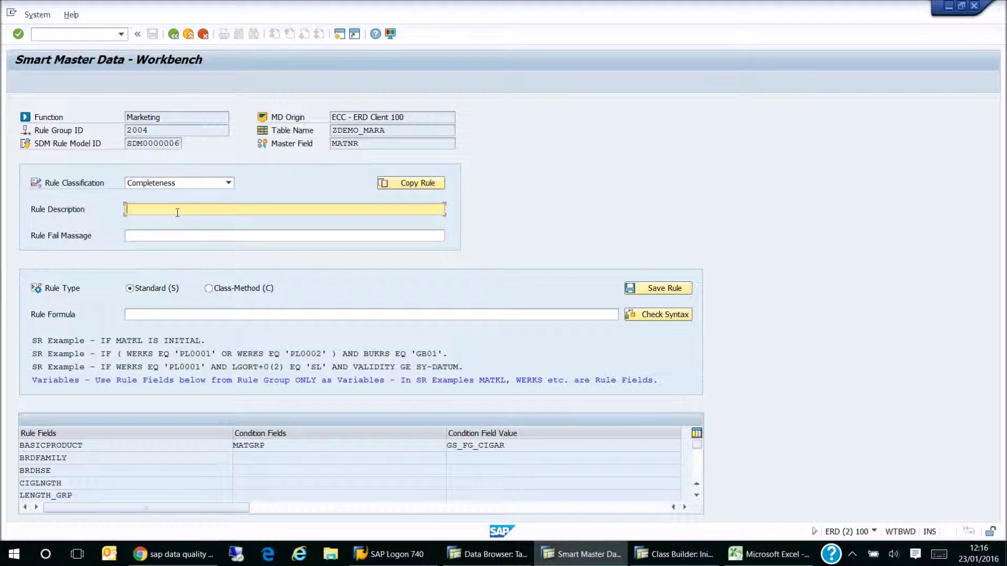
pyautogui.write('Demo H')
pyautogui.write('ule - Rule 1')
# - Set the rule's fail message to "Brand house can not be blank"
pyautogui.click(142, 237)
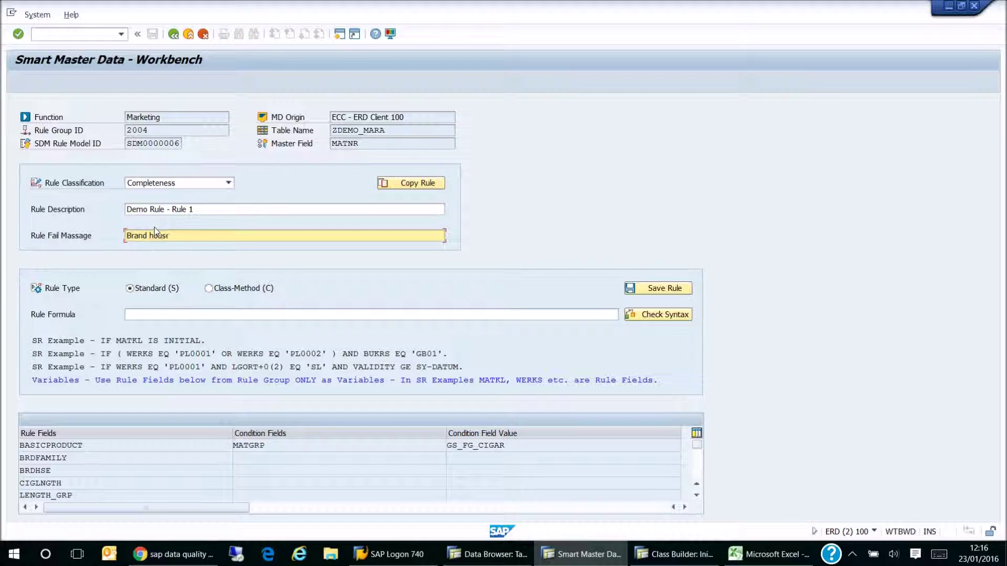
pyautogui.write('n not be blan')
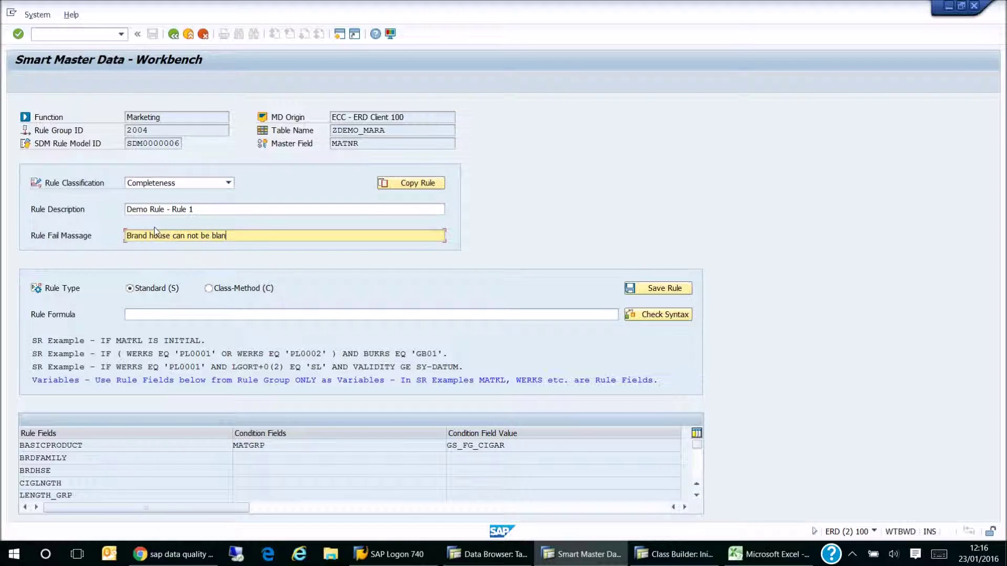
pyautogui.write('k')
# - Enter the standard rule formula IF BRDHSE IS EQ ' '. and check its syntax
pyautogui.click(164, 315)
pyautogui.write('IF BRDHSE IS INITIAL')
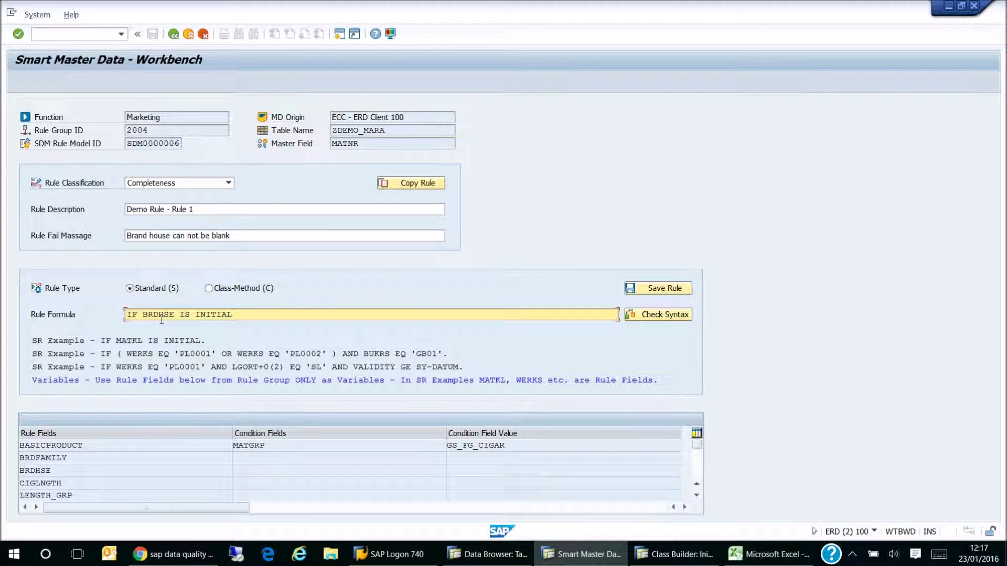
pyautogui.press('BackSpace')
pyautogui.press('BackSpace')
pyautogui.press('BackSpace')
pyautogui.press('BackSpace')
pyautogui.press('BackSpace')
pyautogui.press('BackSpace')
pyautogui.write('EQ')
pyautogui.click(677, 314)
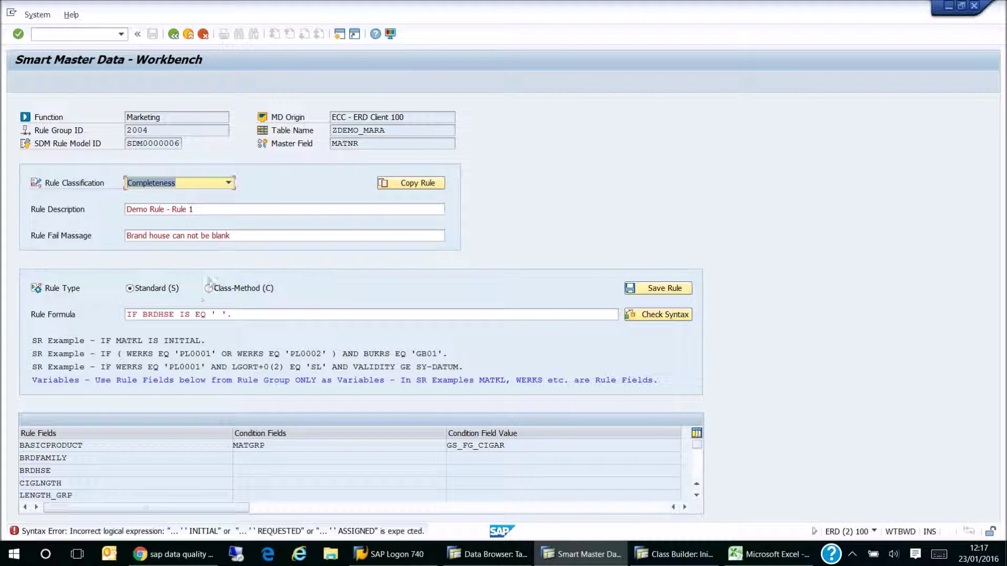
# - Remove the word IS before EQ in the rule formula and check the syntax again
pyautogui.click(197, 315)
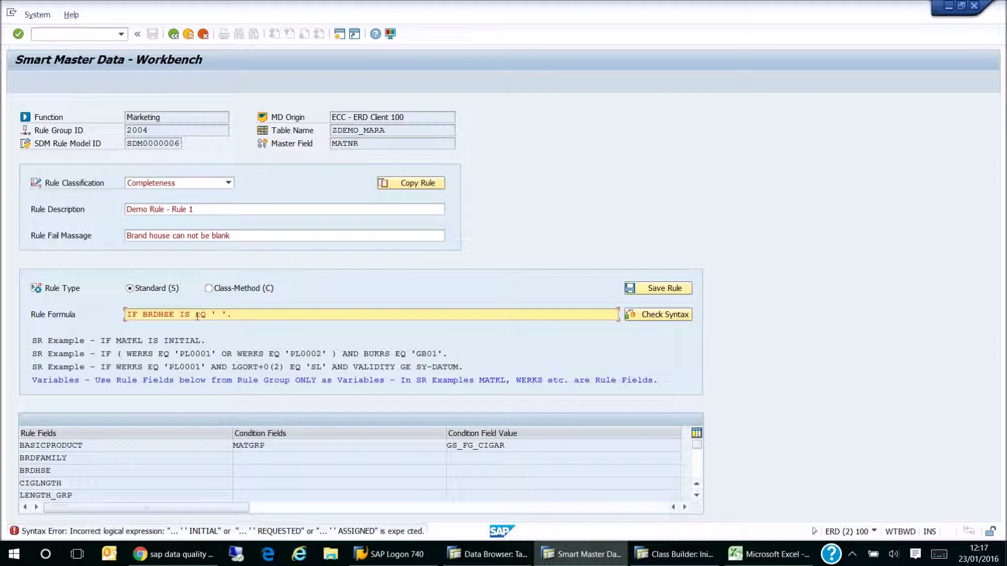
pyautogui.press('BackSpace')
pyautogui.press('BackSpace')
pyautogui.press('BackSpace')
pyautogui.click(651, 319)
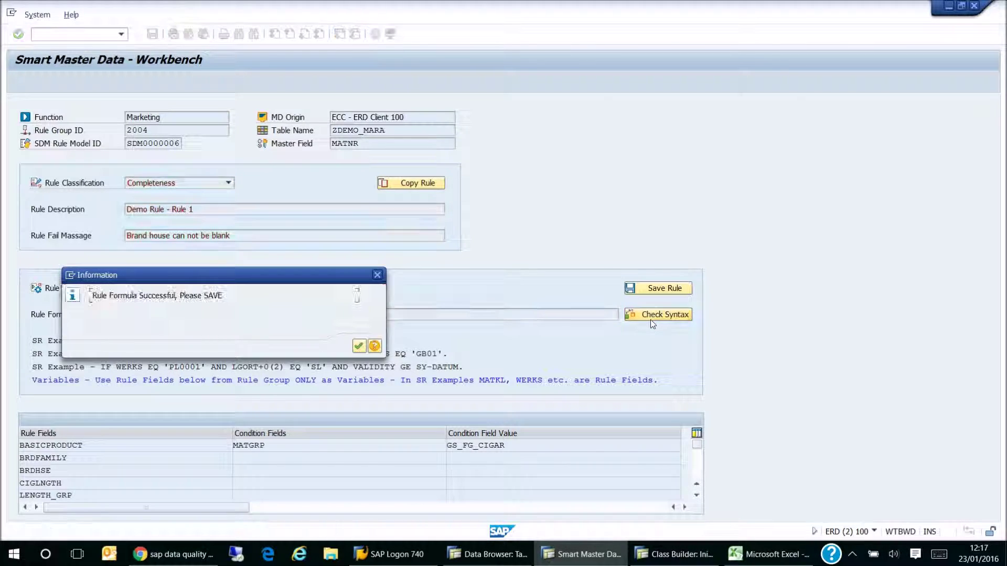
# - Save the brand house rule and return to the rule group overview
pyautogui.click(359, 347)
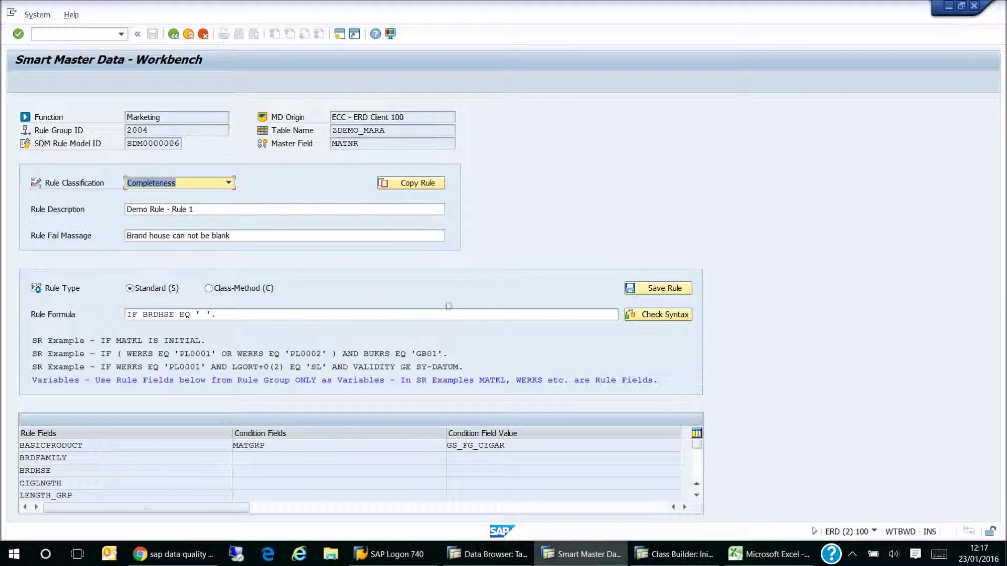
pyautogui.click(637, 287)
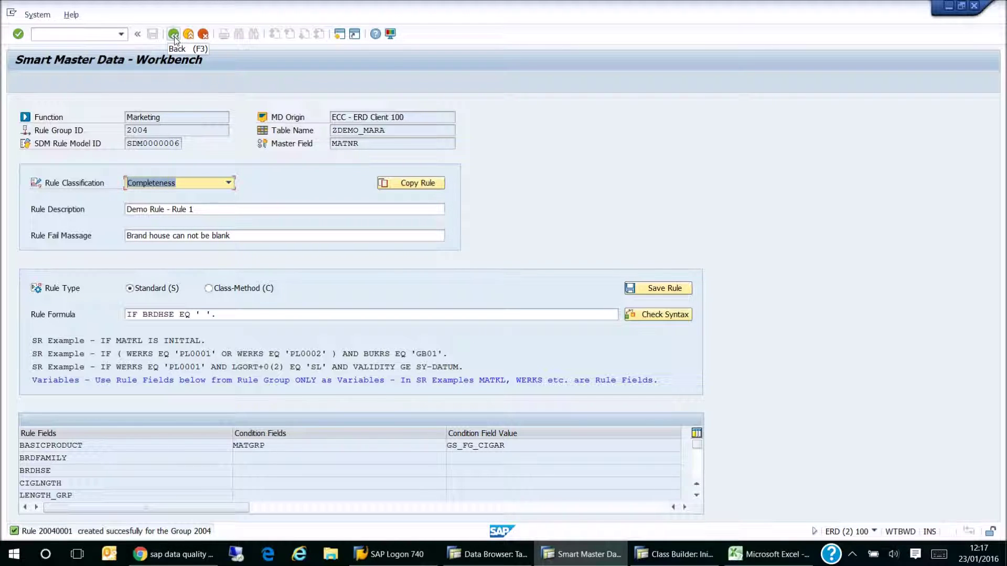
pyautogui.click(173, 35)
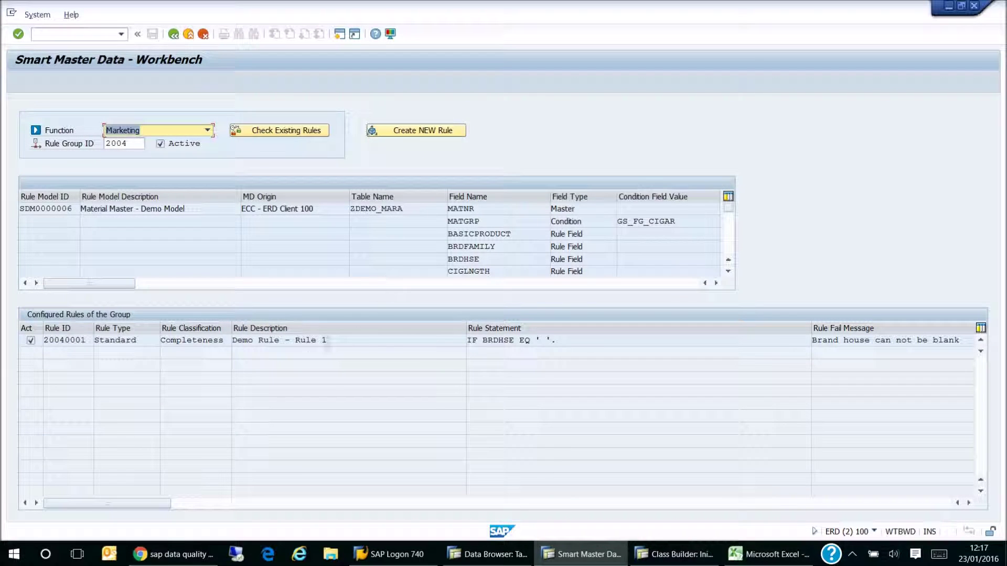
# - Create a new Consistency rule described "Demo Rules - Rule 2" with fail message "Cigarette and Length Group both should be filled in"
pyautogui.click(407, 131)
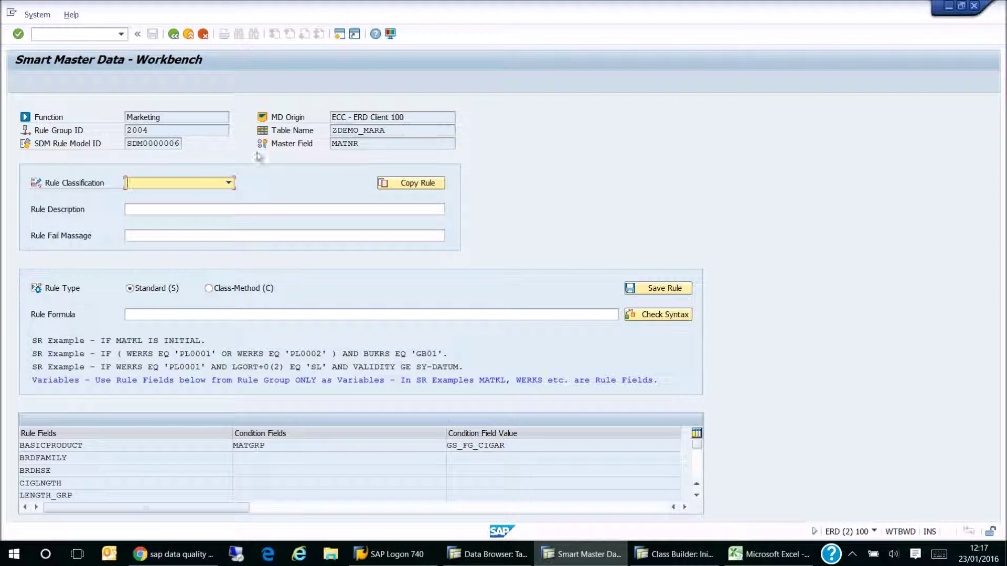
pyautogui.click(227, 184)
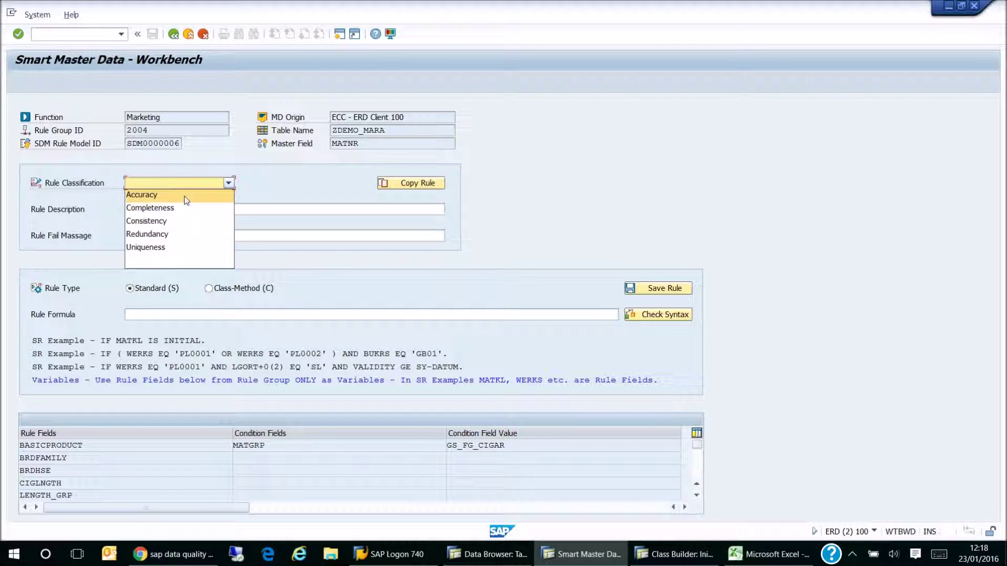
pyautogui.click(179, 221)
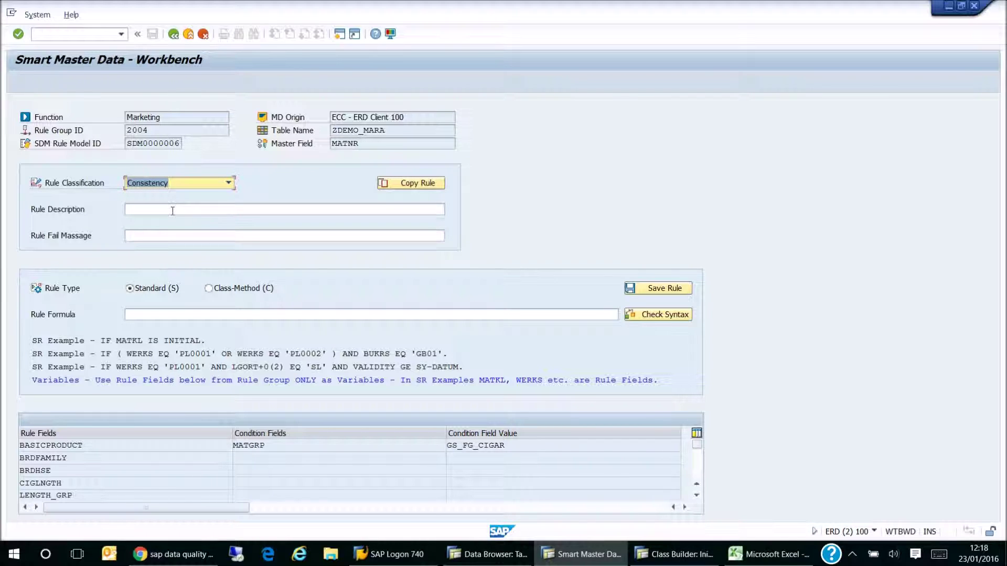
pyautogui.click(172, 210)
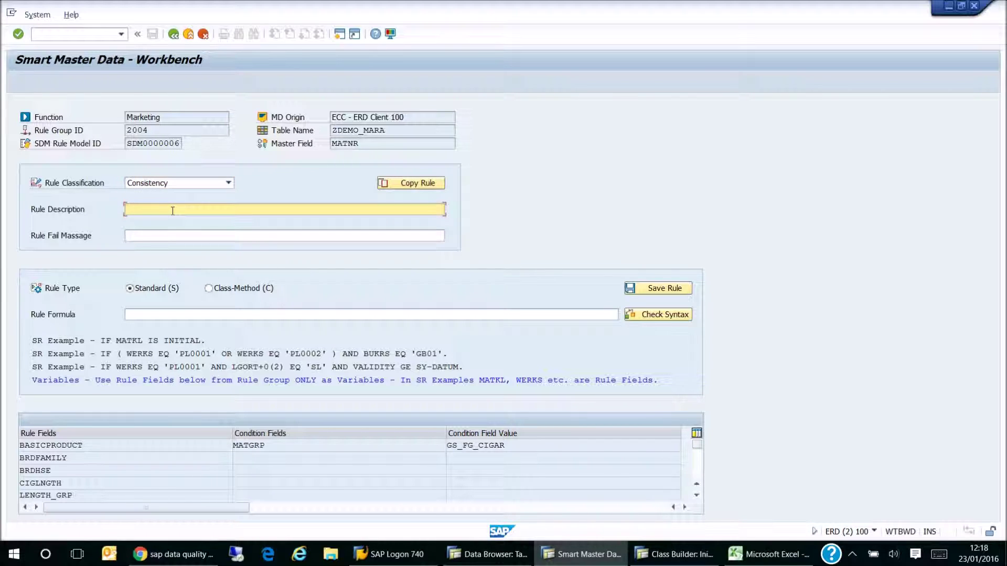
pyautogui.write('De')
pyautogui.write('mo Rule')
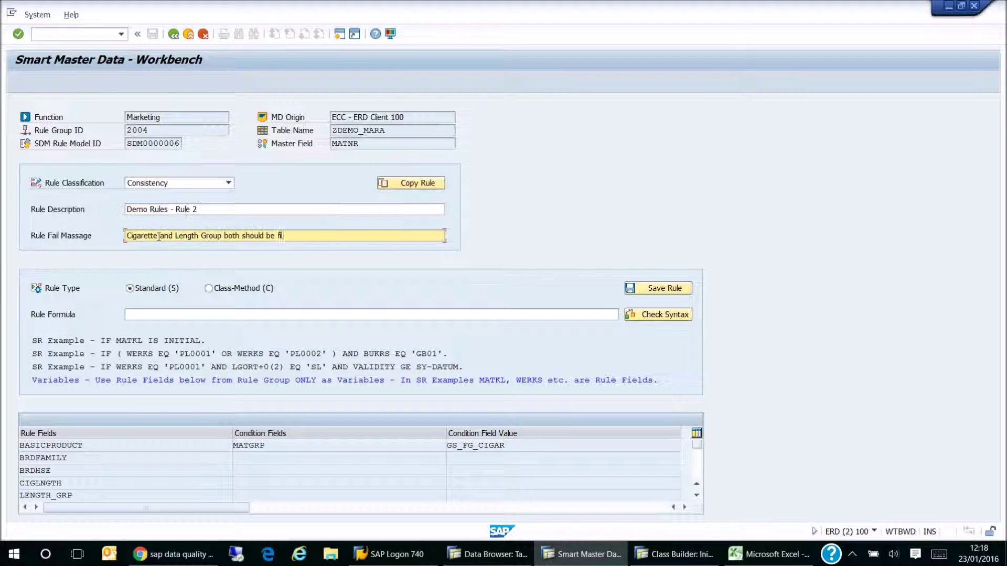
pyautogui.write('filled in')
# - Set the rule type to Class-Method and generate the rule class with the proposed name ZCUST_SDM_WB_MKT_2004_001
pyautogui.click(209, 289)
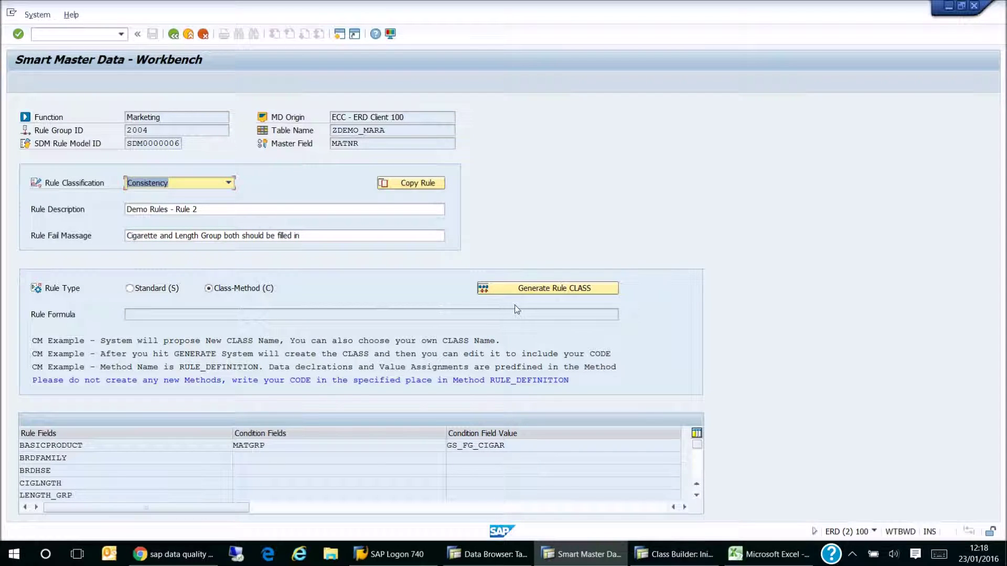
pyautogui.click(538, 289)
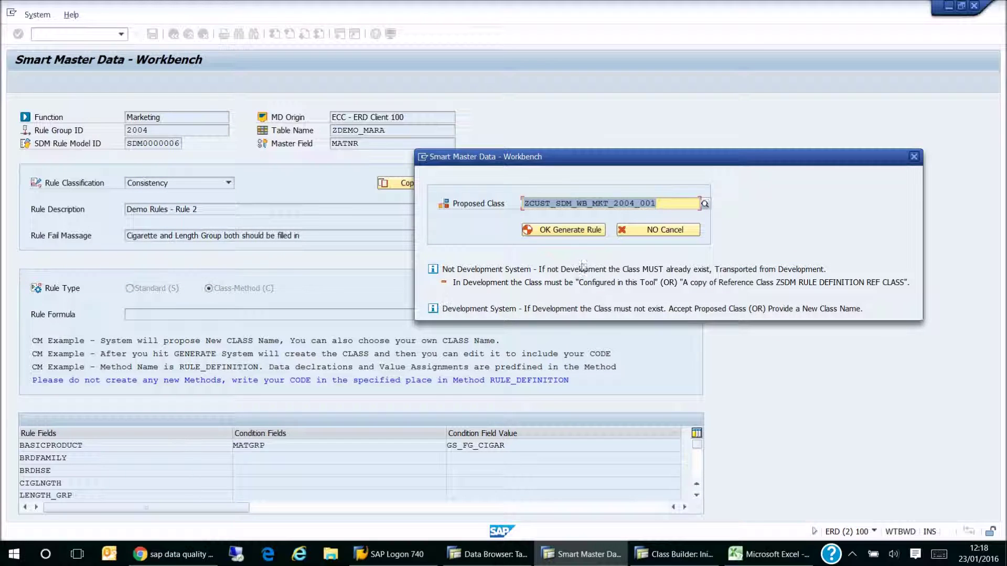
pyautogui.click(674, 201)
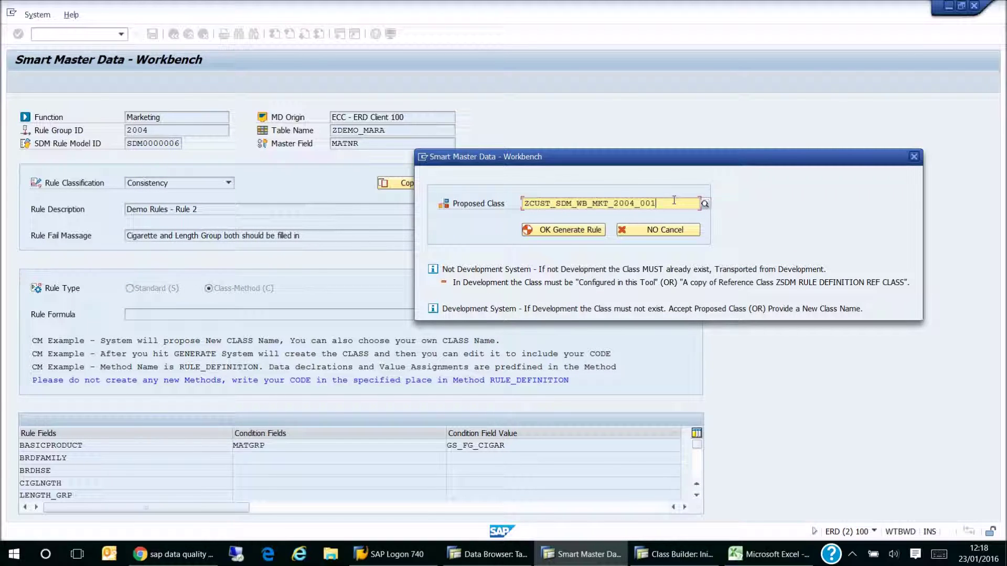
pyautogui.click(578, 232)
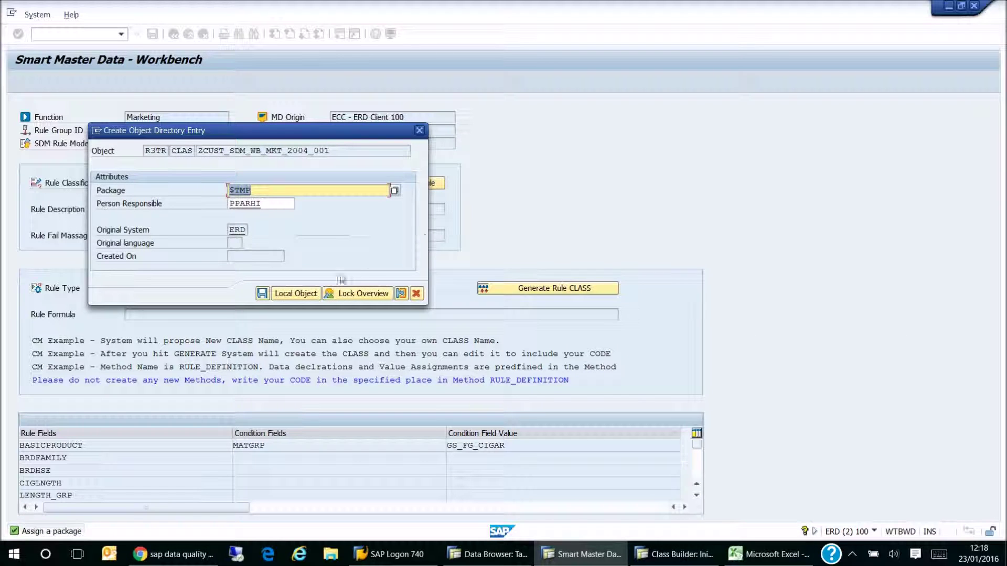
# - Assign the class to package ZSDM and record it in a new workbench request described "SDM - Rule Class"
pyautogui.write('ZSDM')
pyautogui.press('Return')
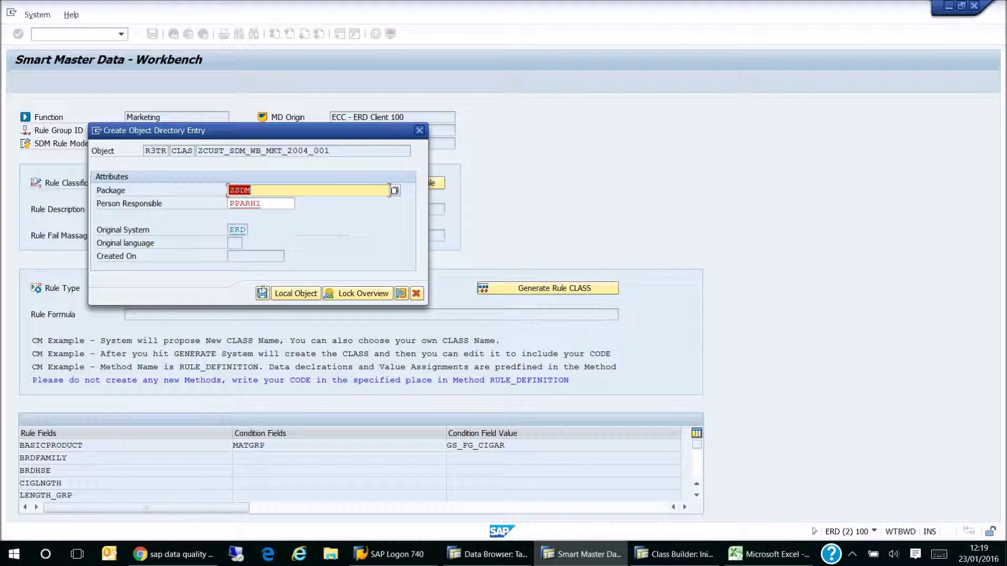
pyautogui.click(262, 291)
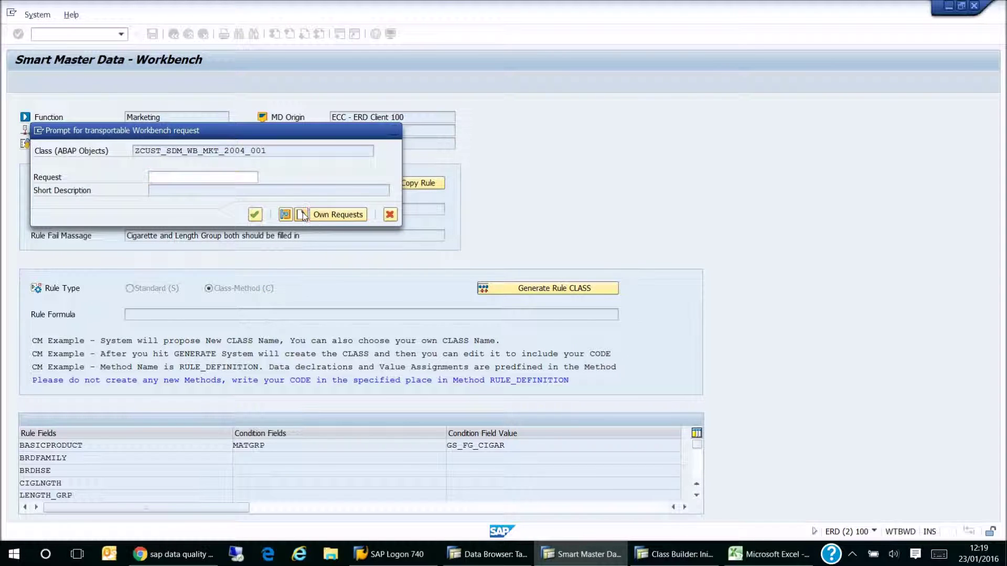
pyautogui.click(302, 215)
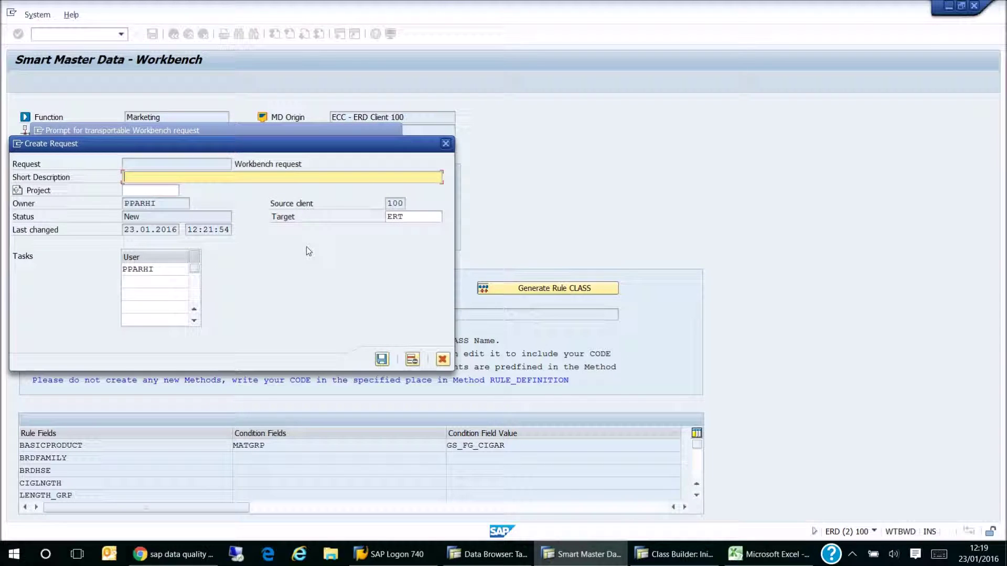
pyautogui.write('SDM - Rule Class')
pyautogui.press('Return')
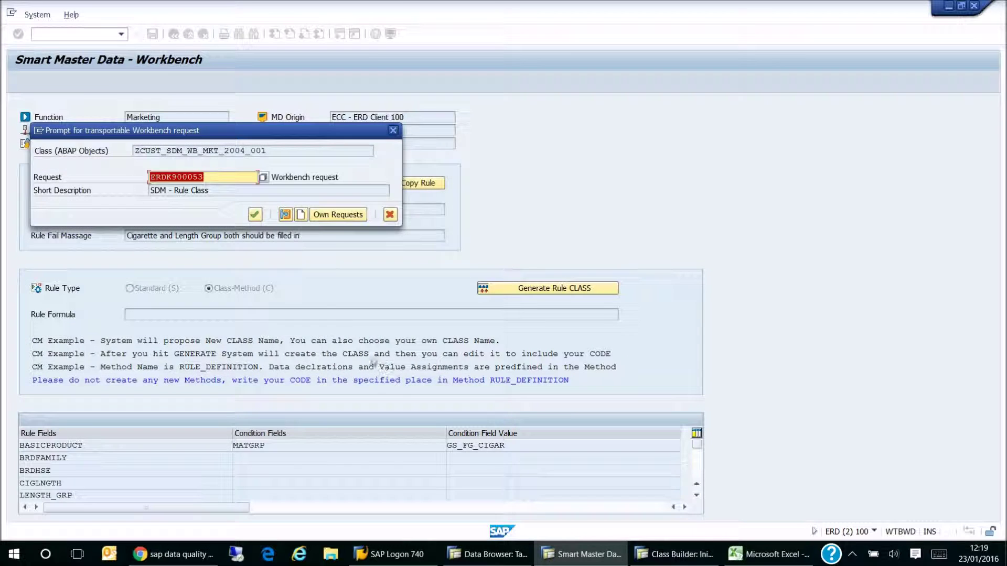
pyautogui.click(255, 214)
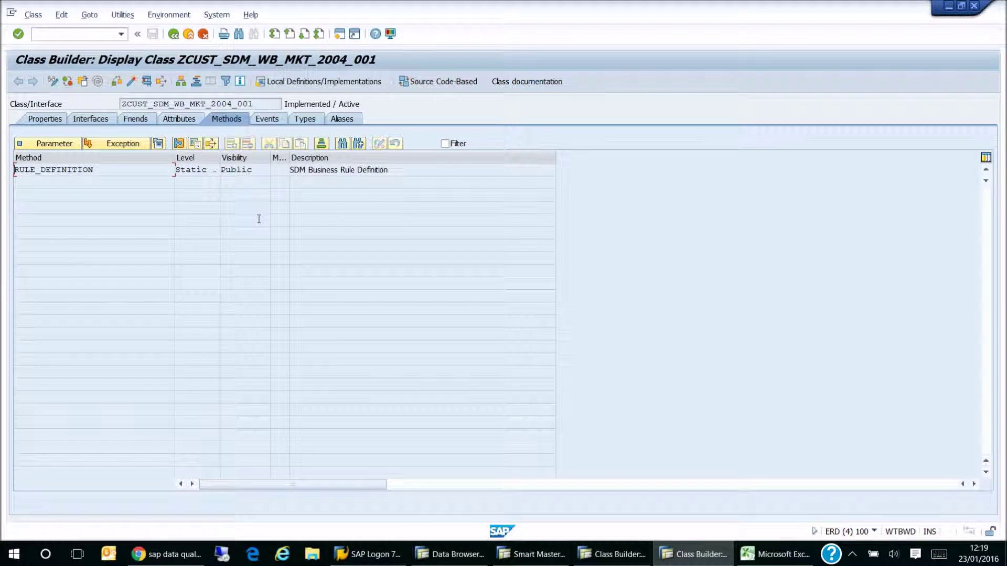
# - In method RULE_DEFINITION, set W_SFLAG to 'F' if <FS_CIGLNGTH> or <FS_LENGTH_GRP> is initial, otherwise 'S', and activate the code
pyautogui.doubleClick(55, 171)
pyautogui.scroll(-1, 99, 215)
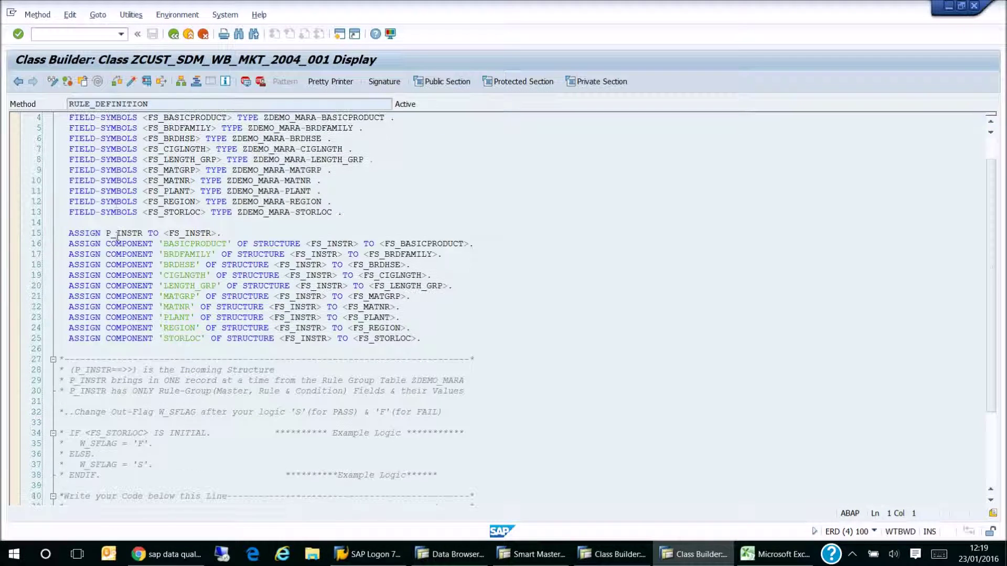
pyautogui.scroll(1, 107, 217)
pyautogui.scroll(-5, 107, 217)
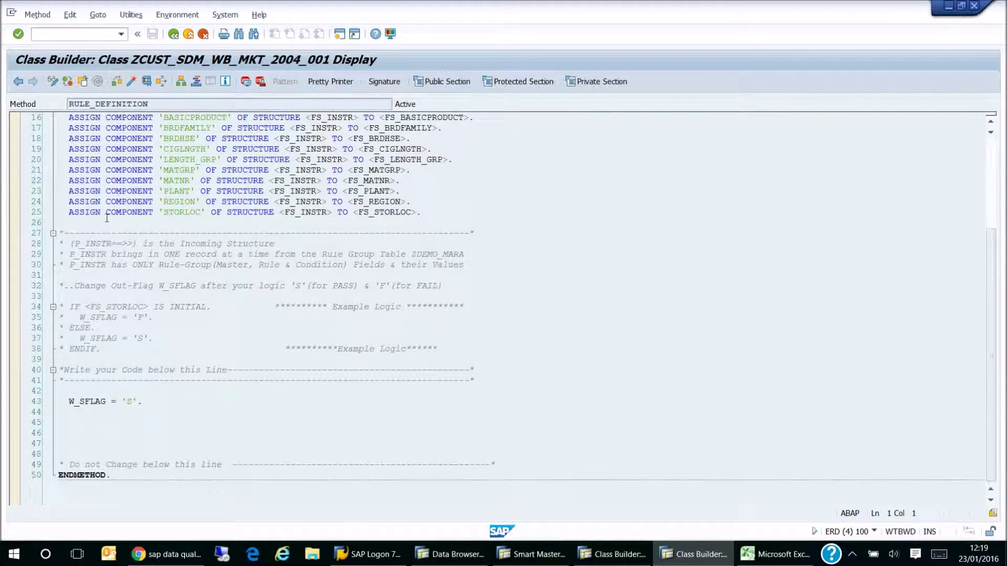
pyautogui.scroll(5, 107, 218)
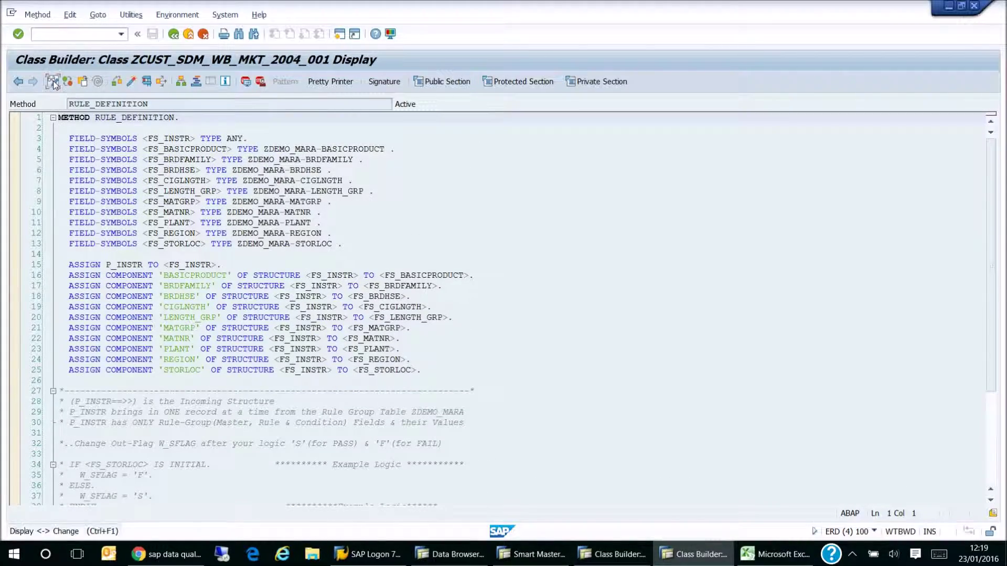
pyautogui.hotkey('ctrl', 'F1')
pyautogui.scroll(-1, 209, 278)
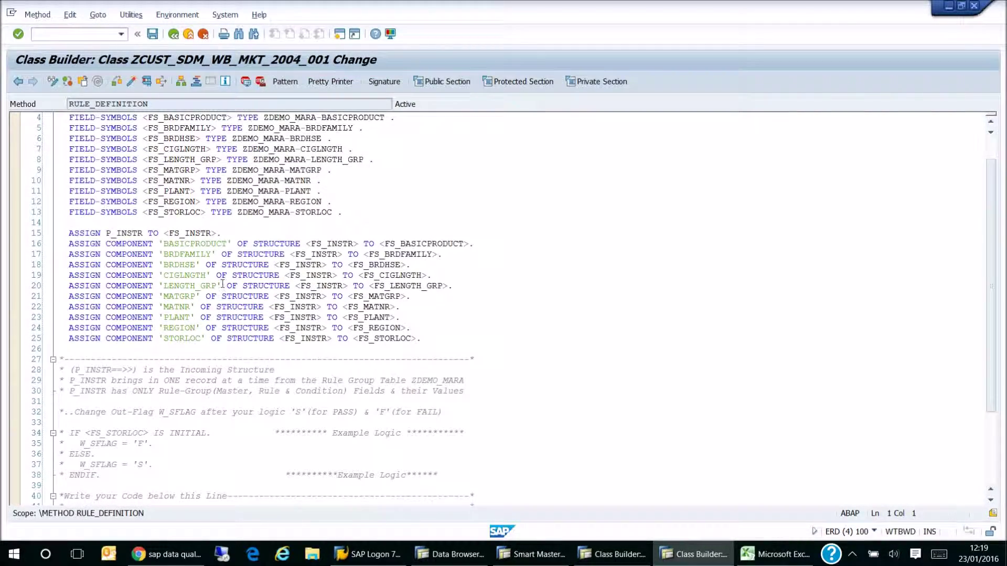
pyautogui.scroll(-3, 247, 313)
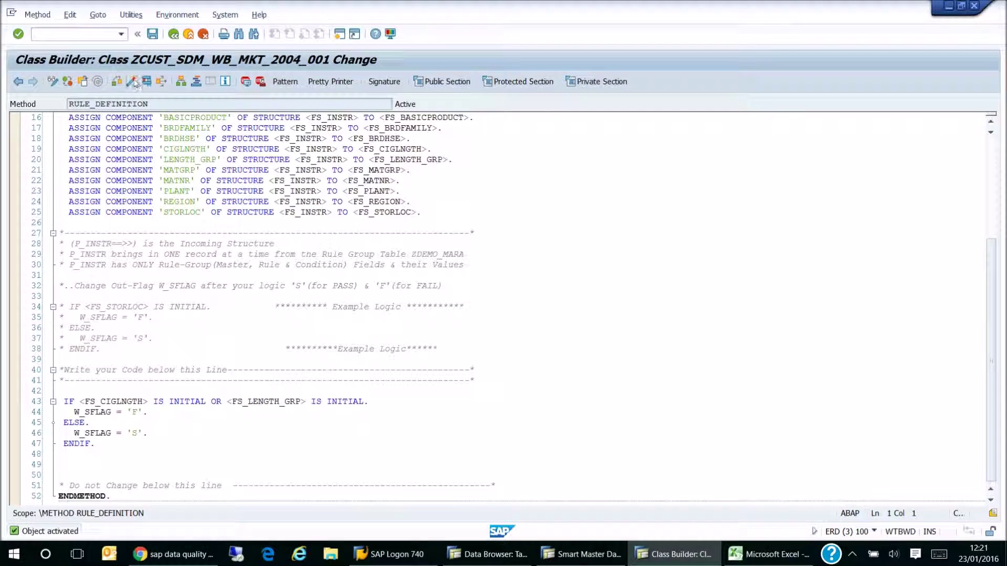
pyautogui.click(133, 81)
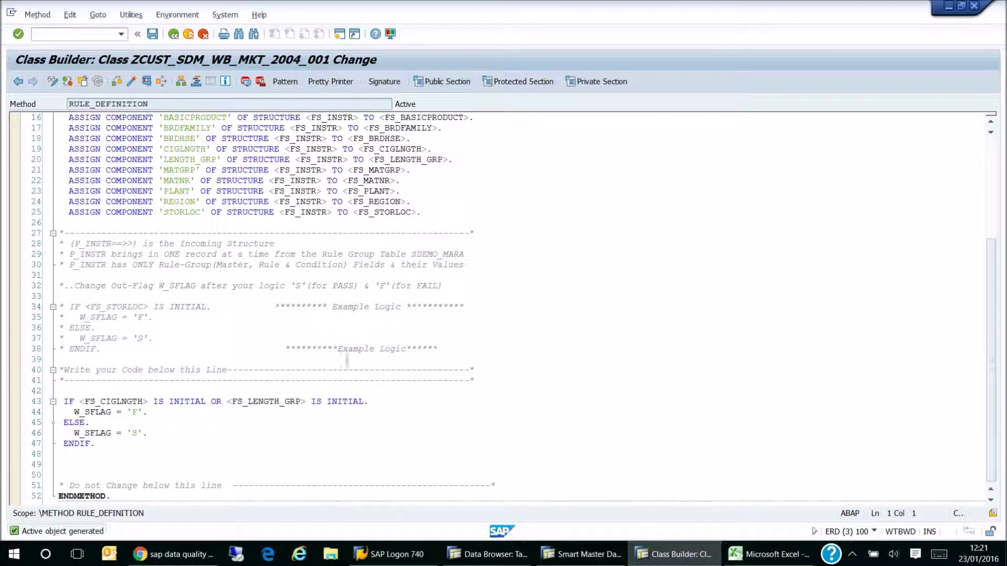
# - Return to the Marketing rule group in the workbench and widen the Rule Statement column of the configured rules
pyautogui.click(585, 555)
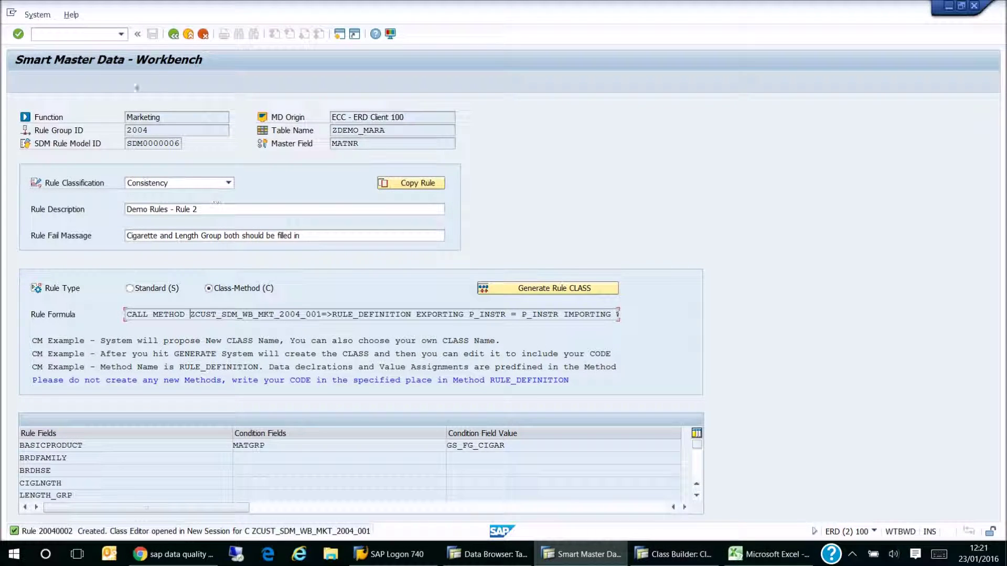
pyautogui.click(173, 34)
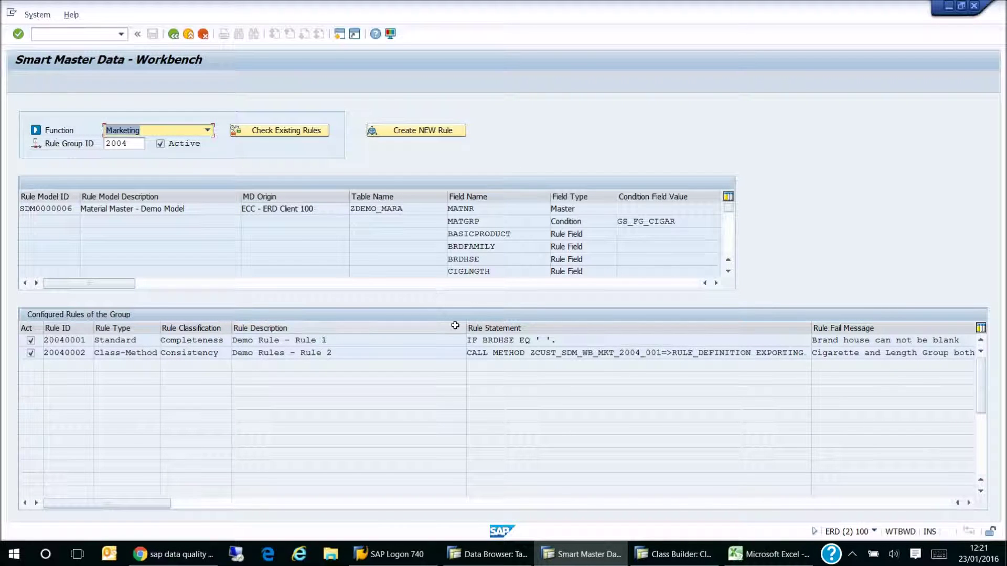
pyautogui.moveTo(466, 328); pyautogui.dragTo(376, 328)
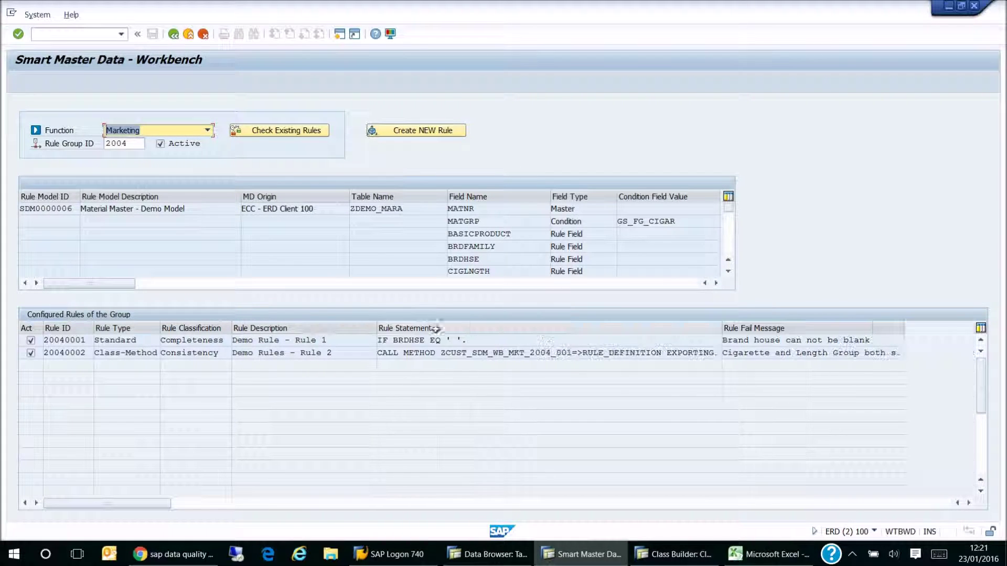
pyautogui.moveTo(722, 328); pyautogui.dragTo(805, 329)
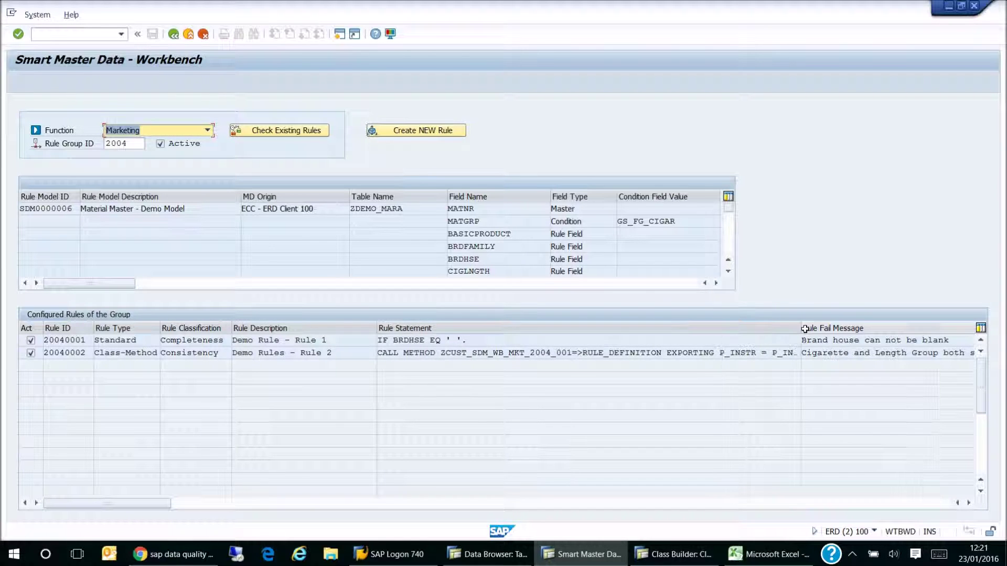
pyautogui.moveTo(377, 328); pyautogui.dragTo(345, 328)
pyautogui.moveTo(768, 328); pyautogui.dragTo(816, 328)
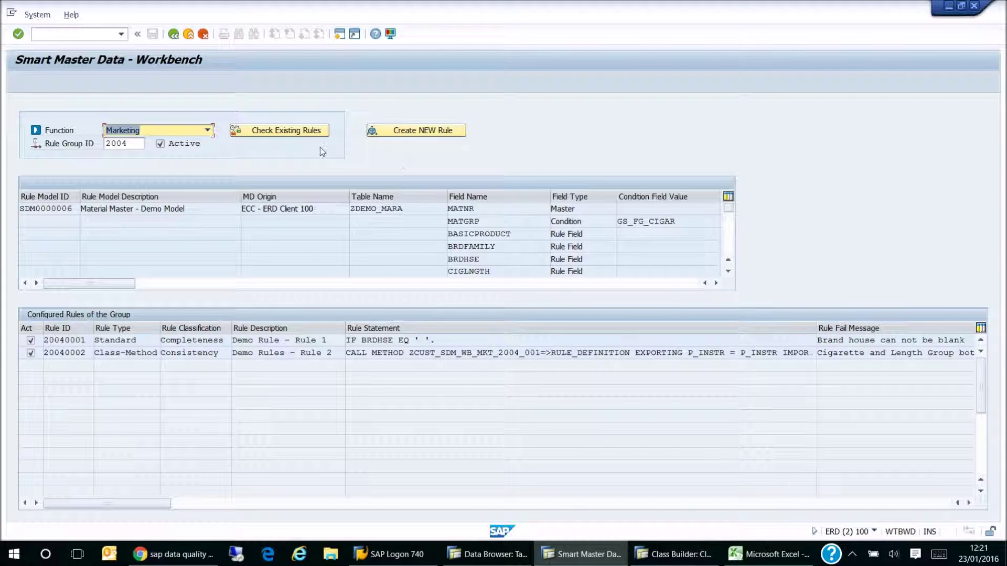
# - Run the rule engine as a check run for function Marketing and rule group 2004
pyautogui.click(173, 35)
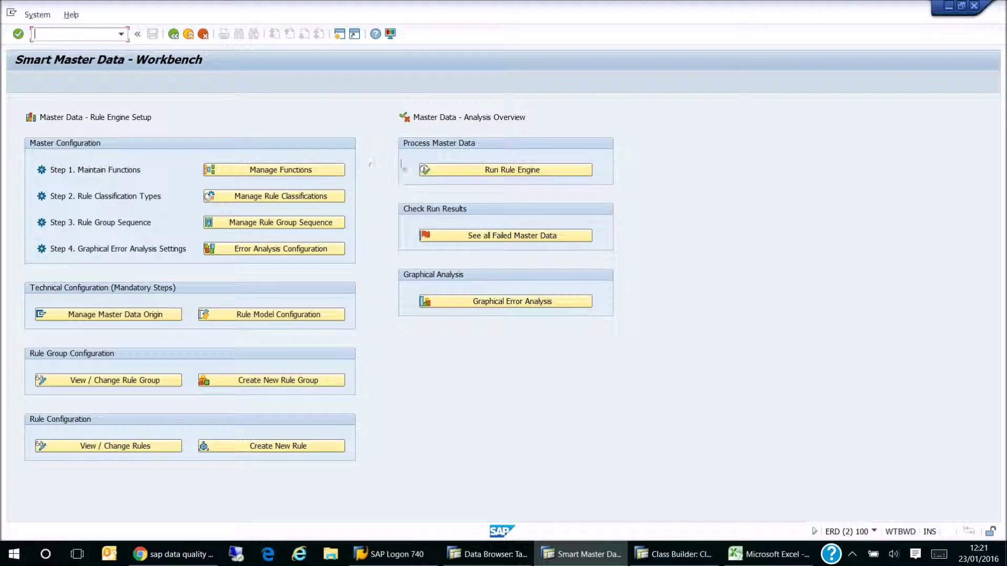
pyautogui.click(443, 171)
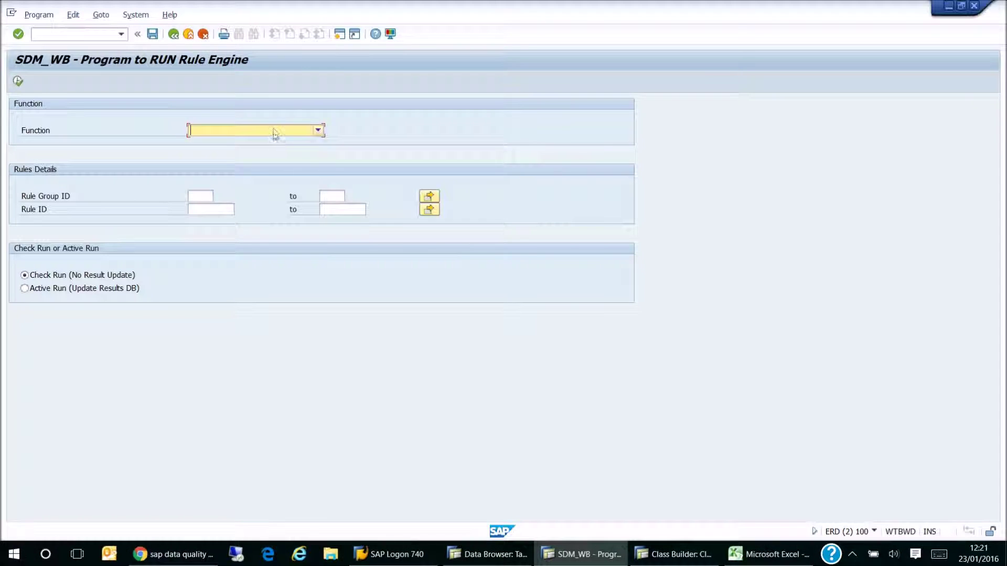
pyautogui.click(274, 132)
pyautogui.click(250, 157)
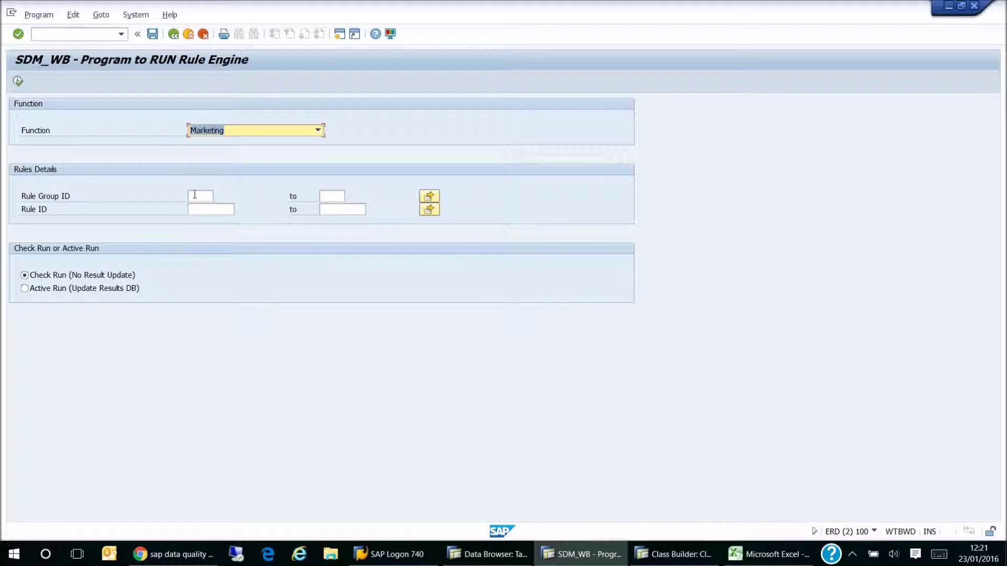
pyautogui.click(194, 195)
pyautogui.click(219, 196)
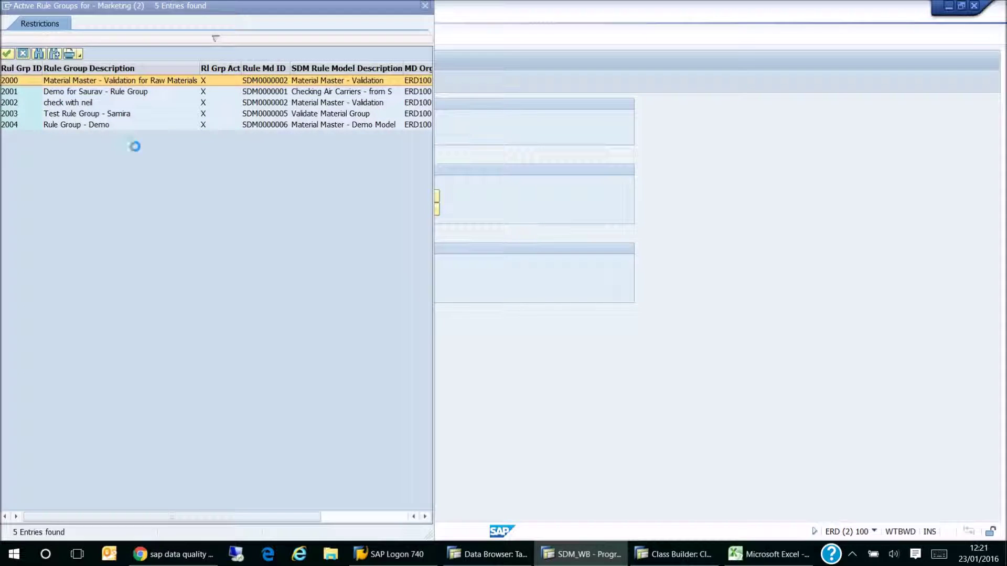
pyautogui.click(90, 126)
pyautogui.click(90, 129)
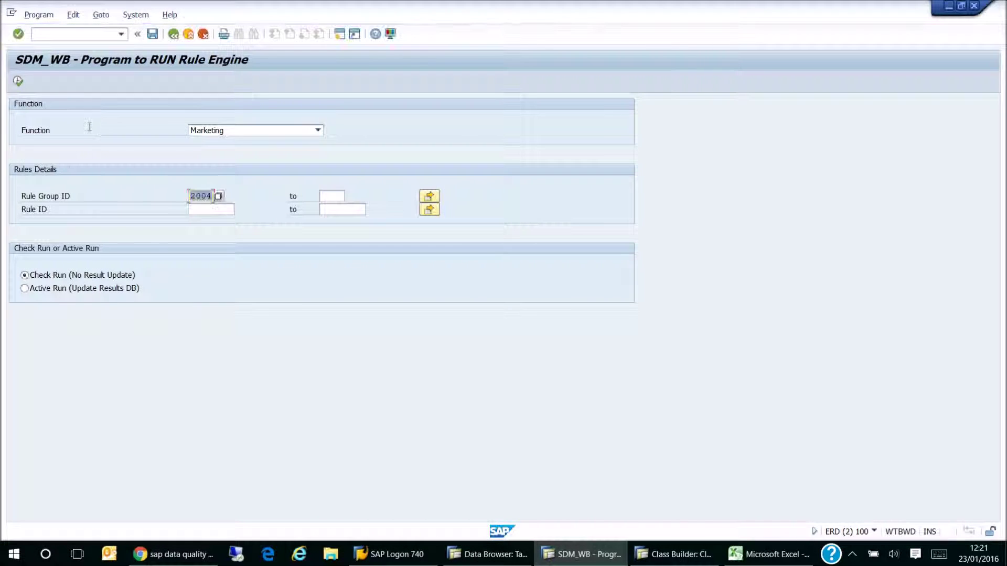
pyautogui.click(19, 81)
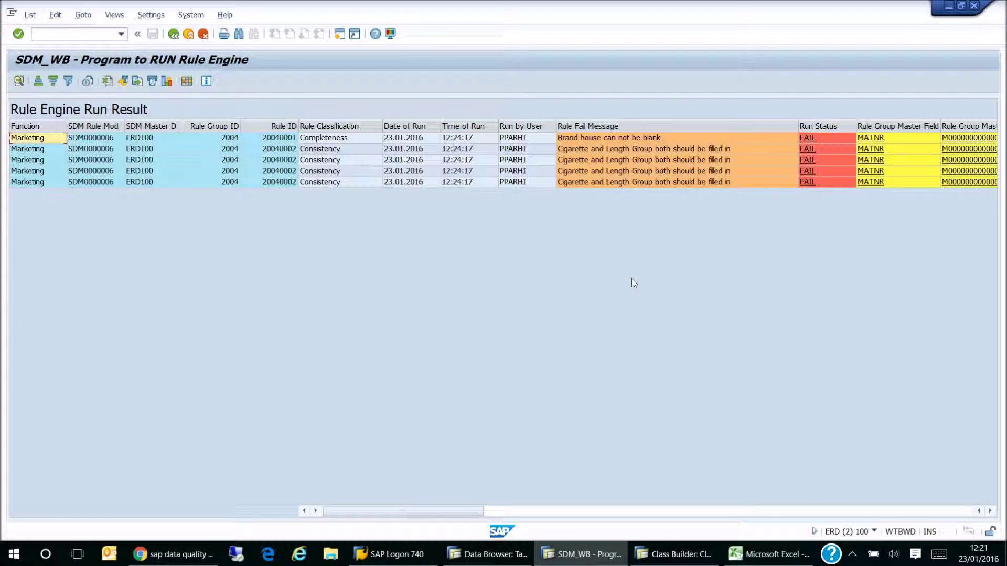
# - Examine the rule engine run result across all columns, including fail message, run status, master field values, table name, display transaction and descriptions
pyautogui.click(990, 511)
pyautogui.click(990, 511)
pyautogui.click(990, 510)
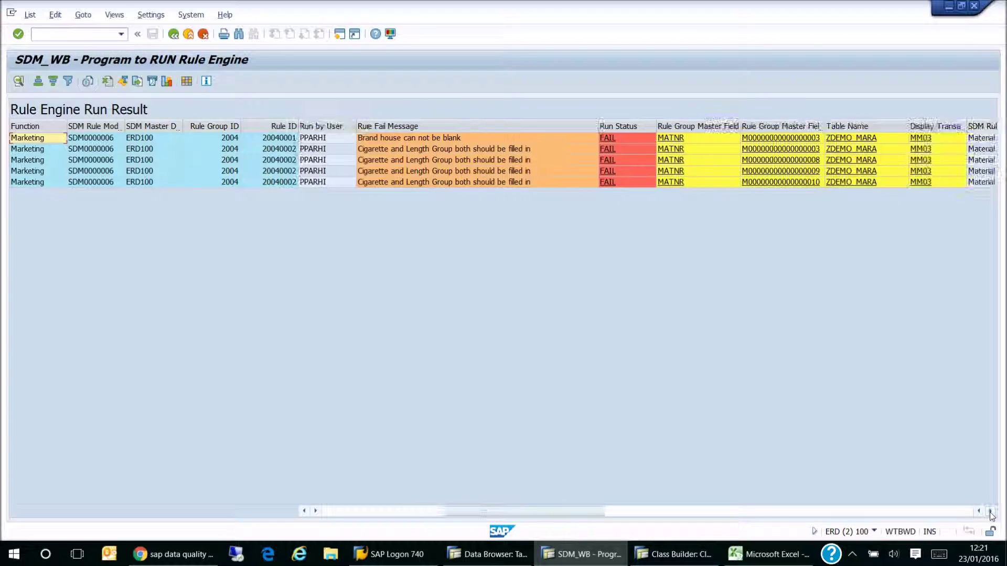
pyautogui.click(990, 511)
pyautogui.click(990, 511)
pyautogui.click(990, 511)
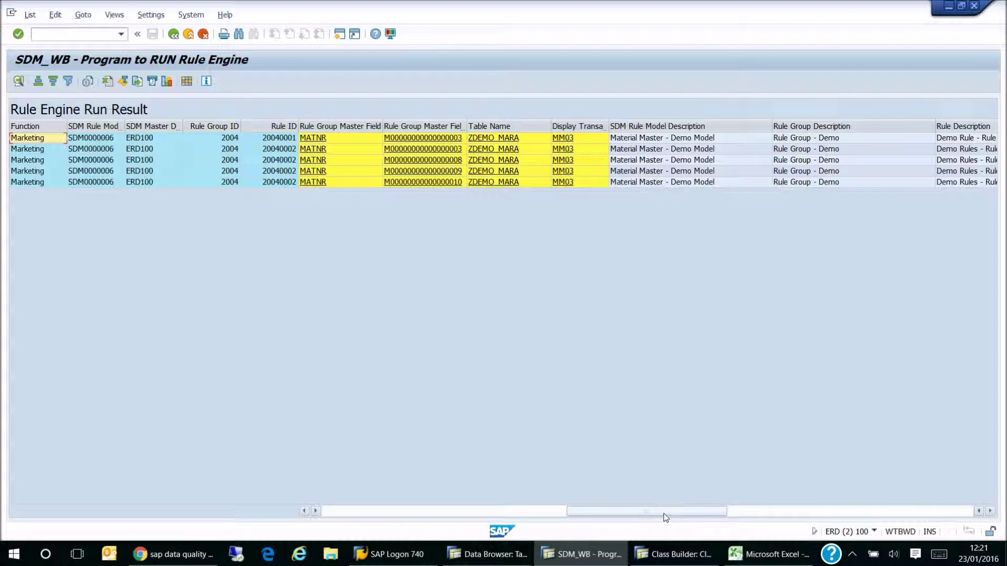
pyautogui.moveTo(629, 515); pyautogui.dragTo(417, 514)
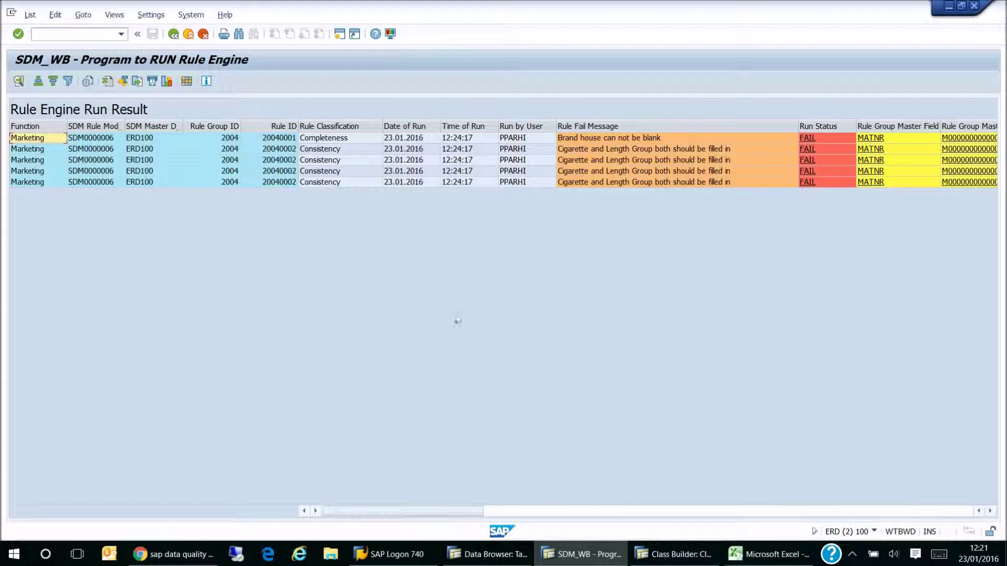
# - Check the failed record for the blank brand house in transaction MM03, and return to the run result and leave it
pyautogui.doubleClick(574, 138)
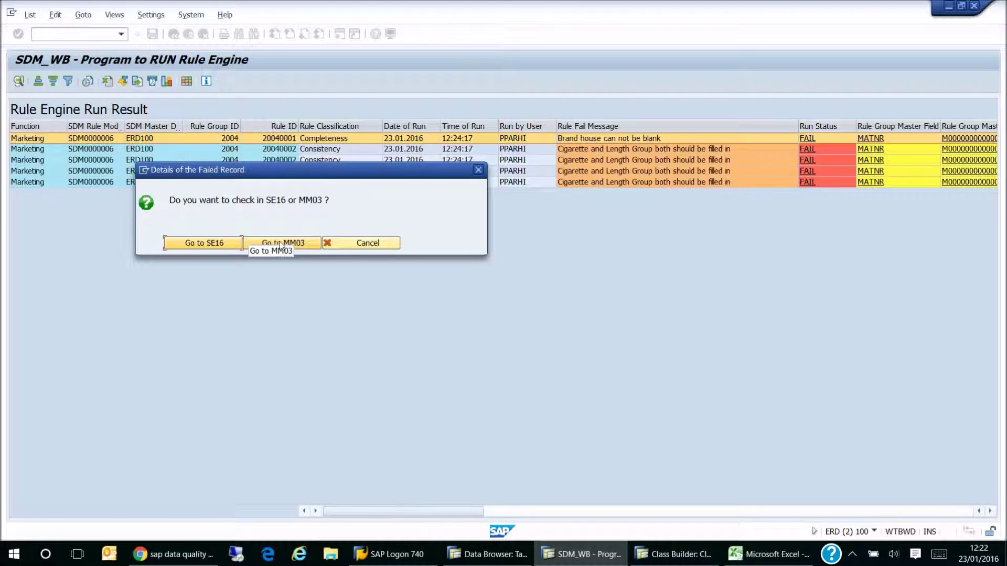
pyautogui.click(303, 243)
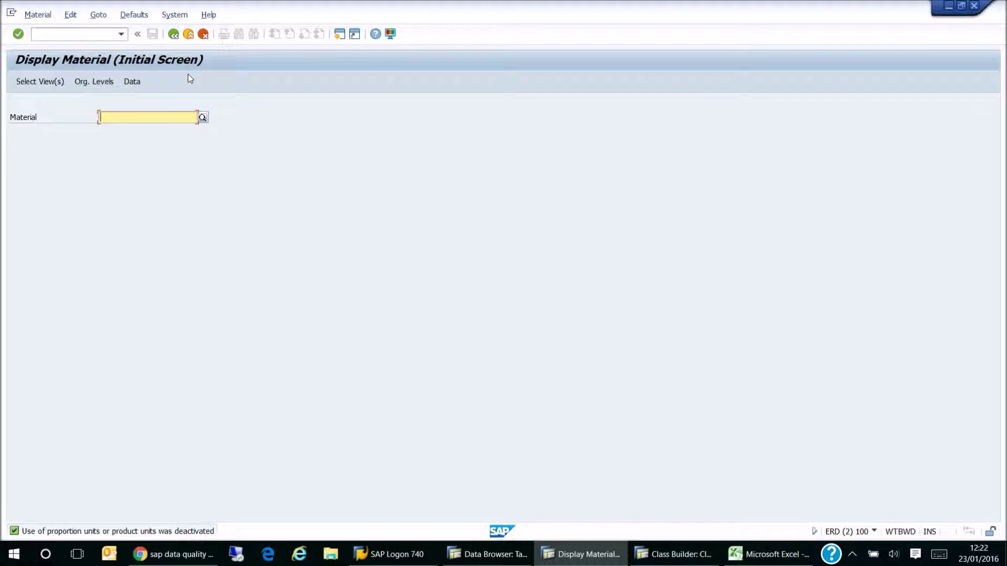
pyautogui.click(173, 35)
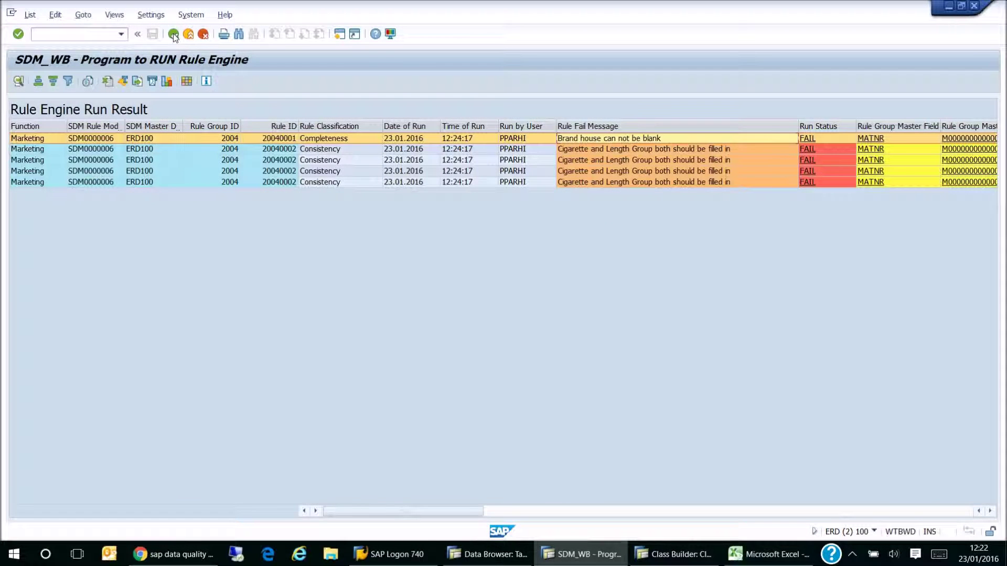
pyautogui.click(174, 35)
pyautogui.click(174, 34)
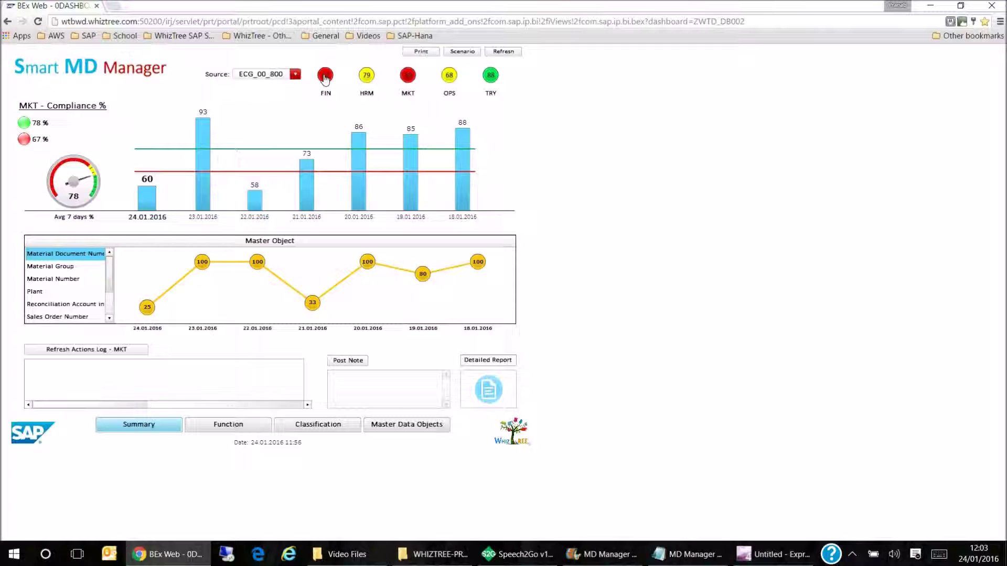